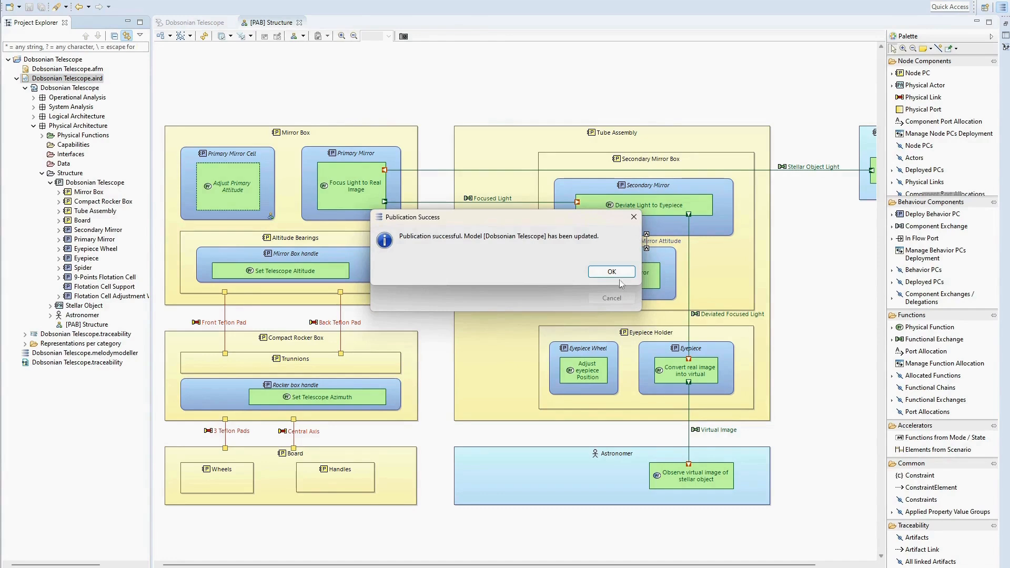
Dismiss the publication message and open the [PAB] Structure diagram of the DOBSON Telescope (Jama Connect Demo) project in Obeo Publication for Capella.
left_click(606, 272)
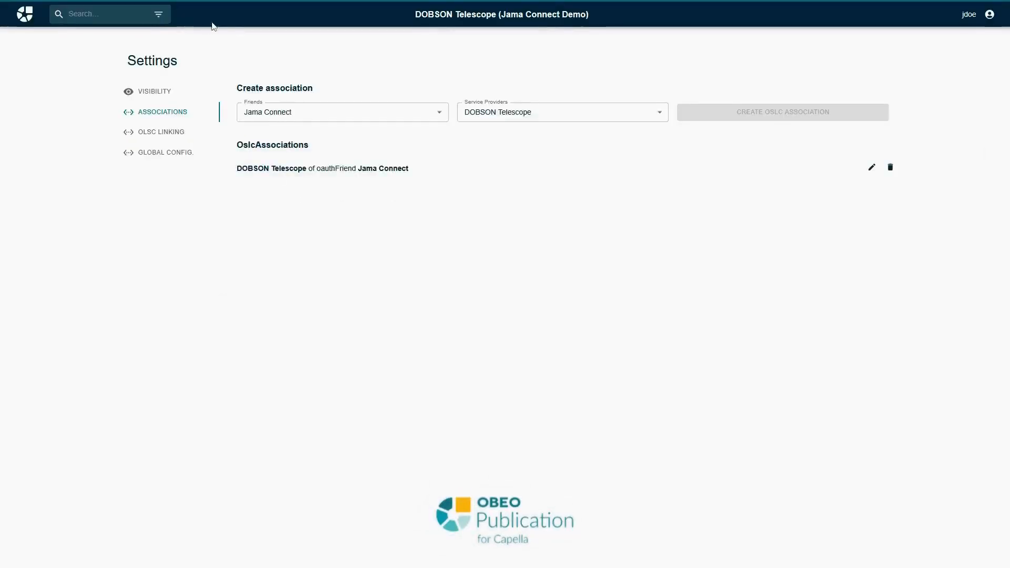
left_click(466, 16)
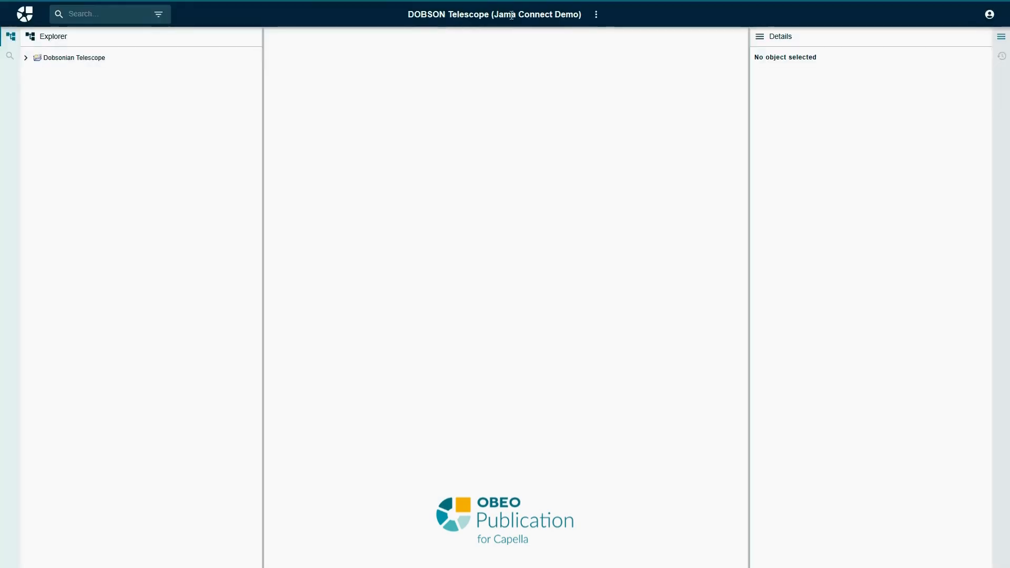
left_click(25, 57)
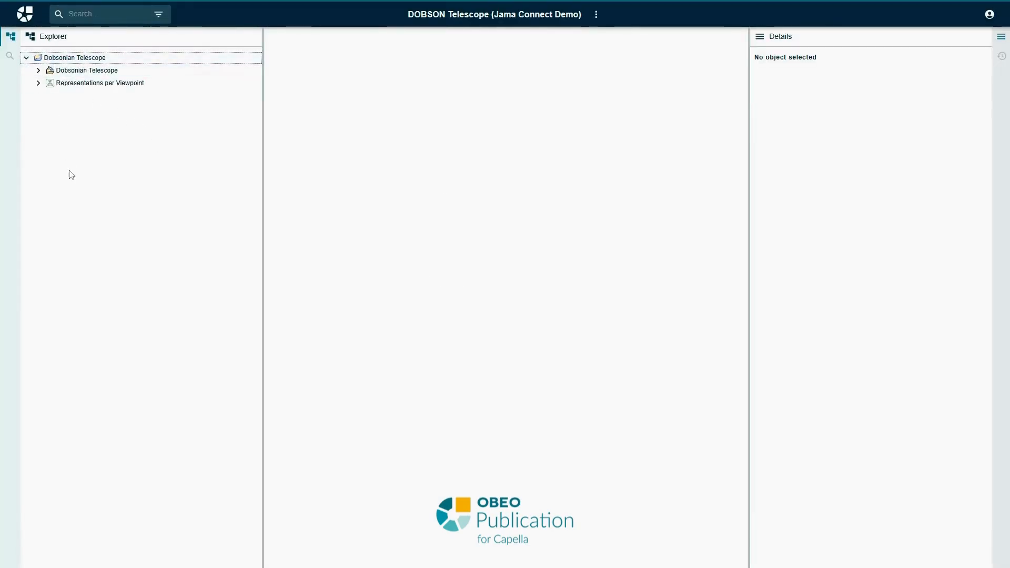
left_click(38, 83)
left_click(51, 145)
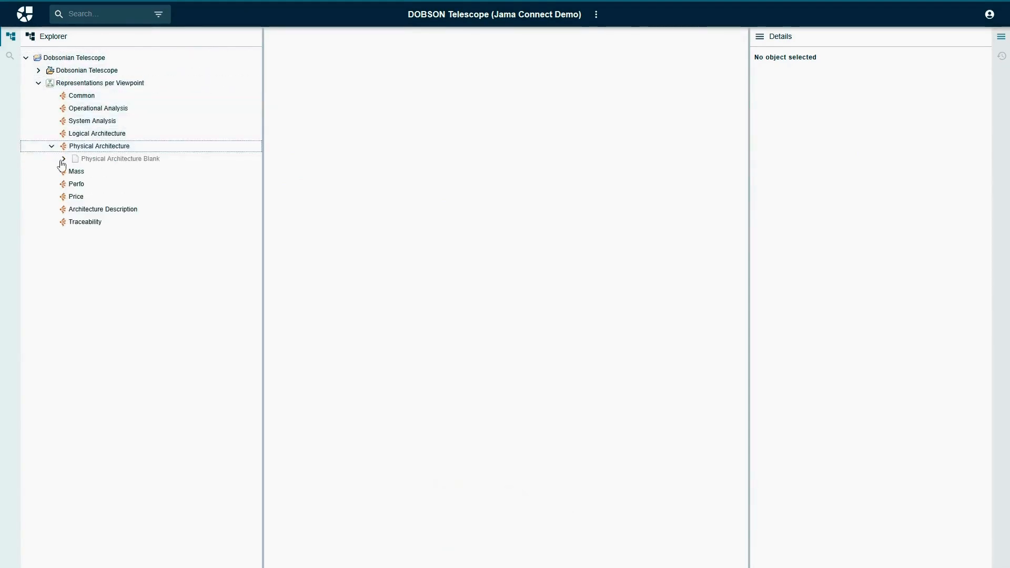
left_click(63, 160)
left_click(142, 185)
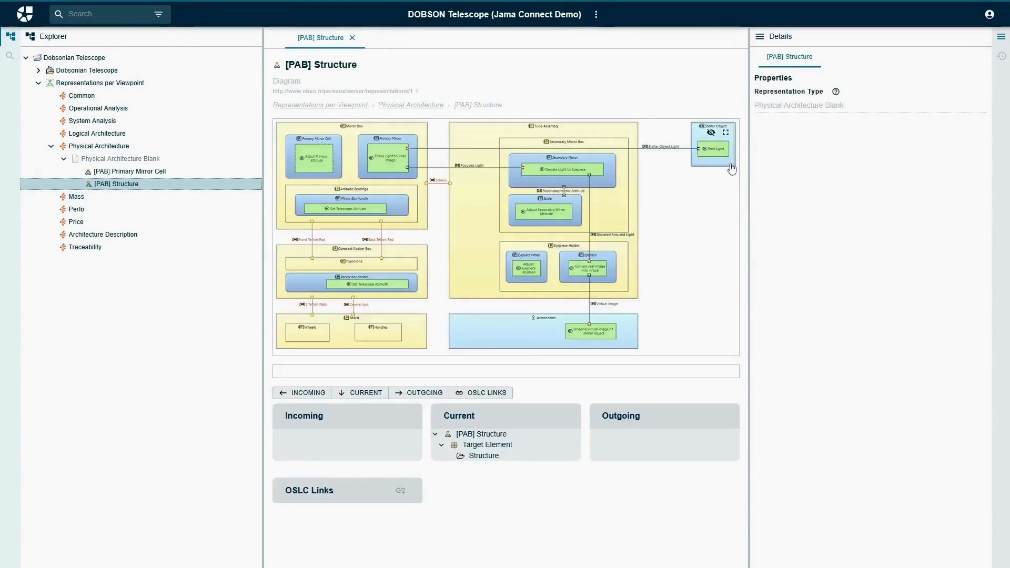
Open the Secondary Mirror component's page from the full-screen diagram, and view the description of the Dobsonian Telescope system engineering element.
left_click(726, 132)
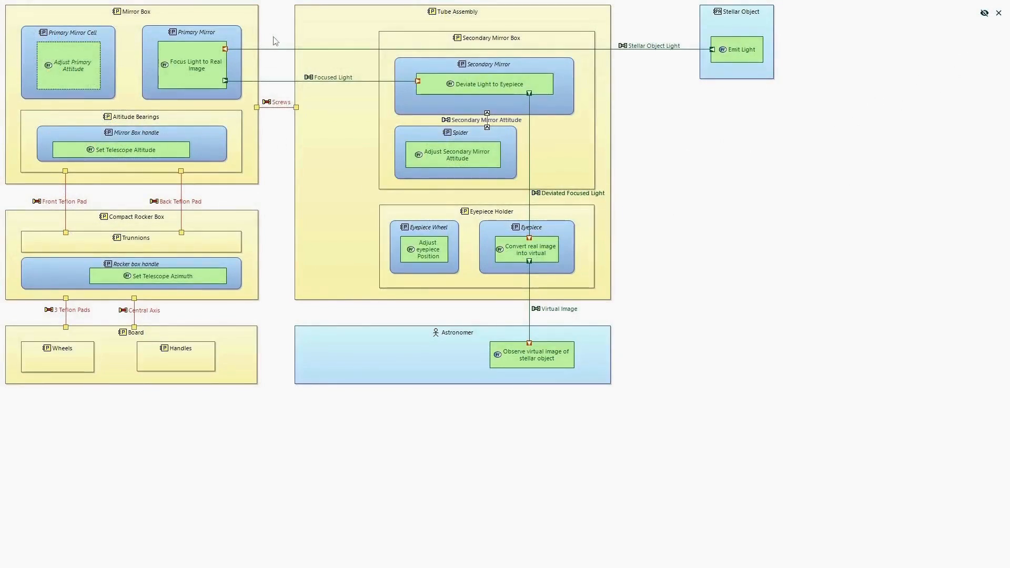
left_click(423, 68)
left_click(451, 79)
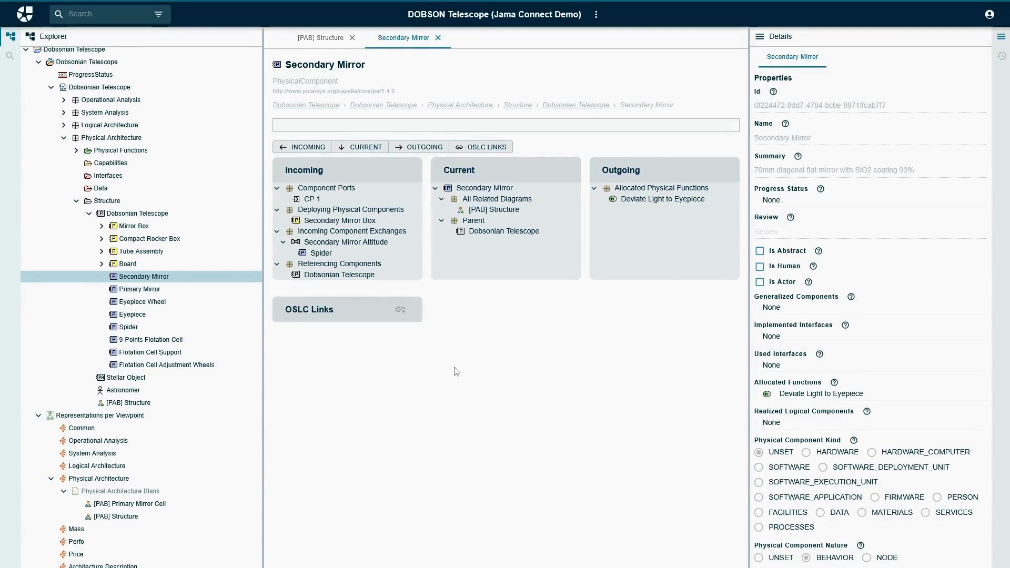
left_click(100, 87)
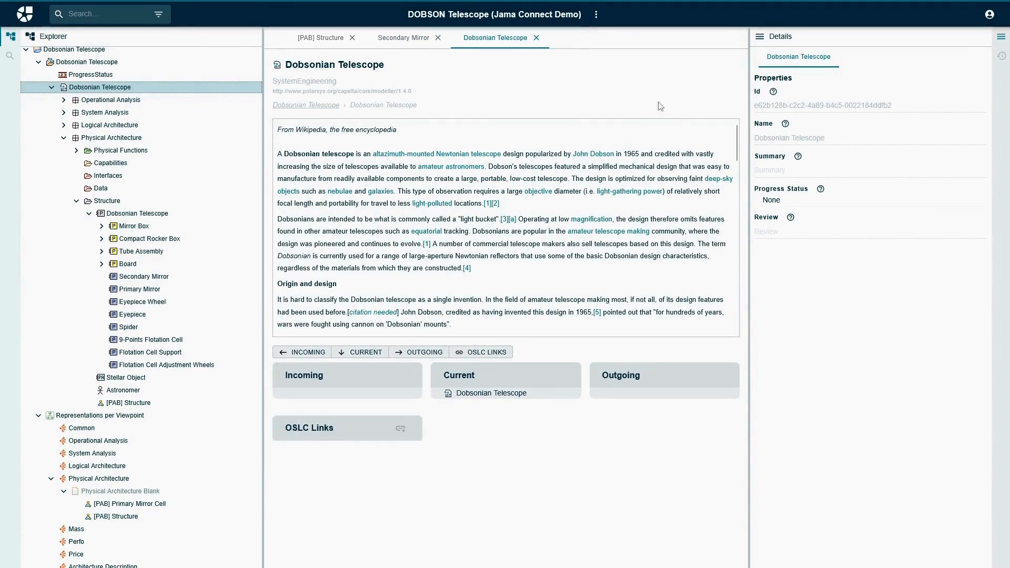
mouse_move(742, 149)
left_mouse_down()
mouse_move(751, 254)
mouse_move(746, 149)
left_mouse_up()
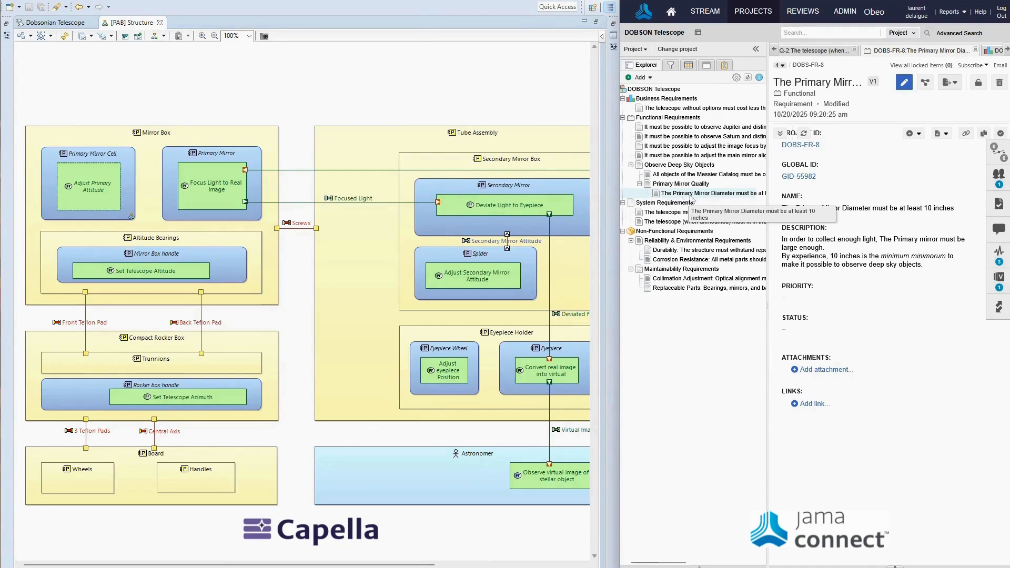
Link requirement DOBS-FR-8 from Jama Connect to the Primary Mirror component in the Capella [PAB] Structure diagram.
left_click(697, 195)
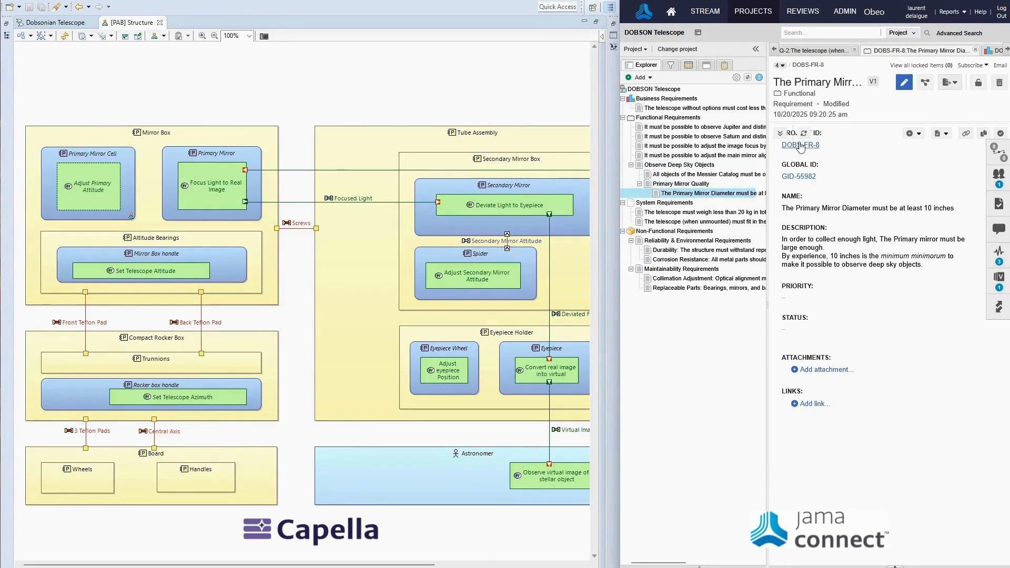
left_click_drag(801, 147, 217, 155)
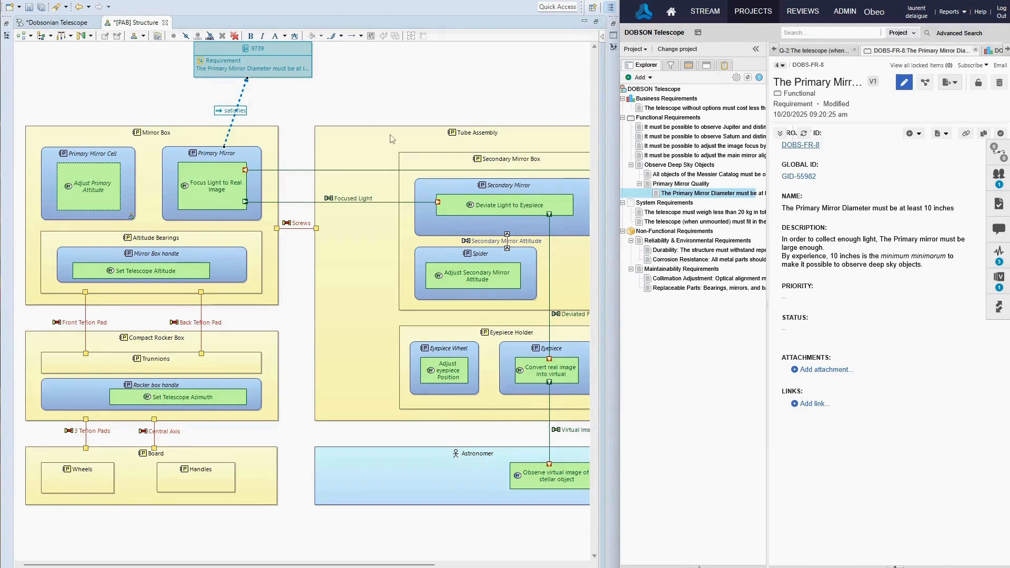
Link requirement DOBS-FR-4 from Jama Connect to both the Primary Mirror Cell component and its Adjust Primary Attitude function.
left_click(667, 156)
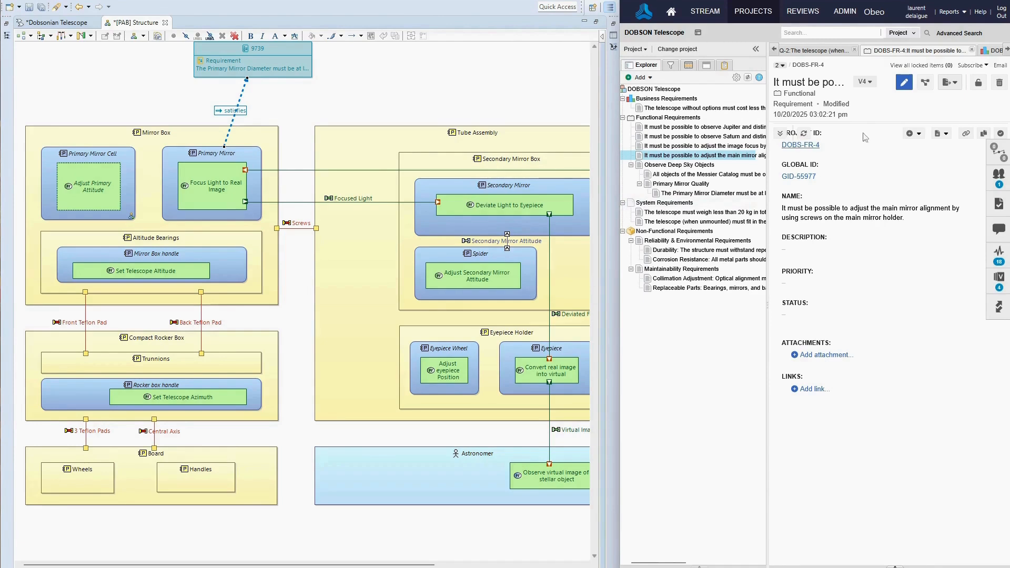
left_click_drag(806, 147, 72, 157)
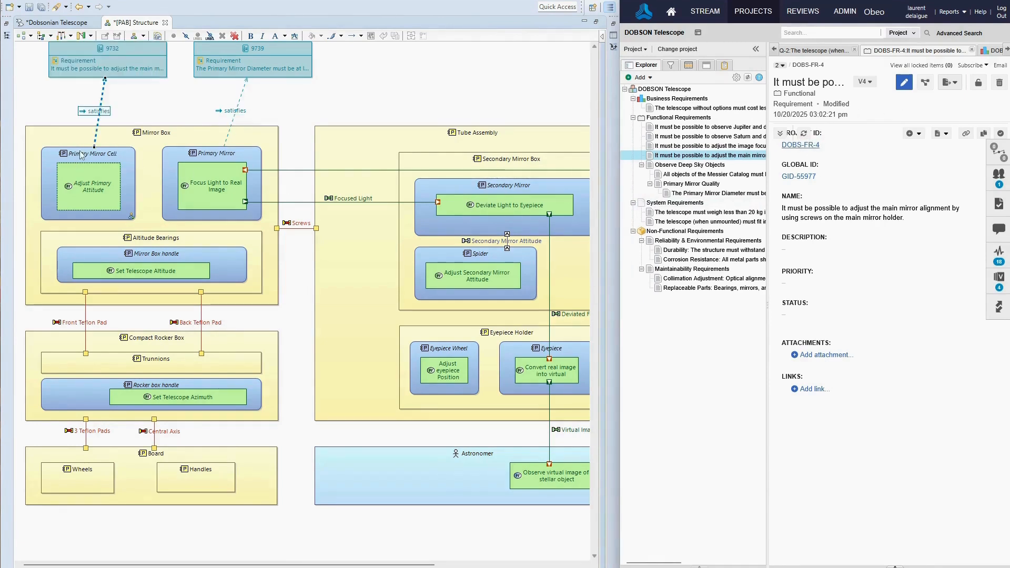
left_click_drag(800, 146, 103, 178)
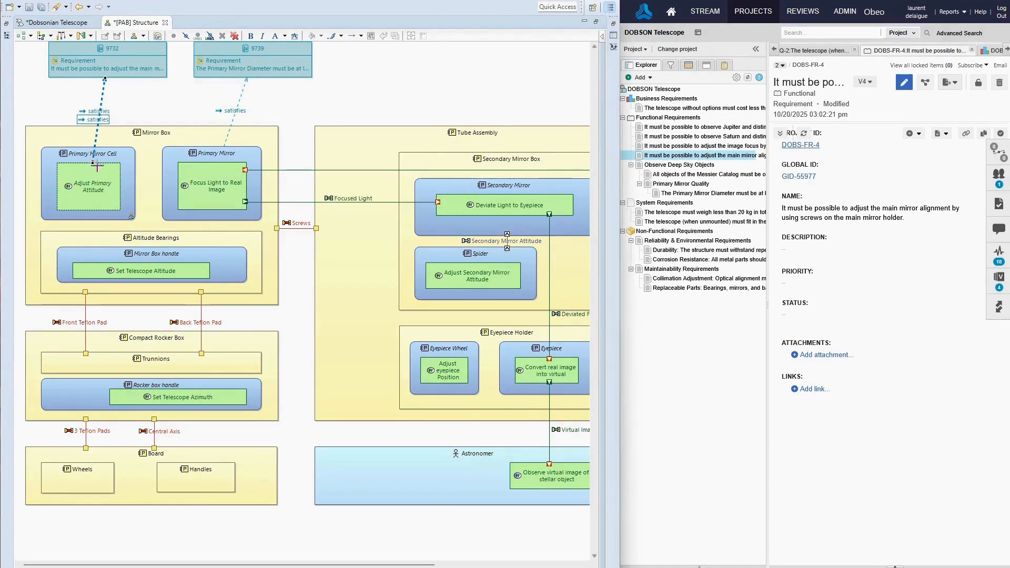
Separate the two overlapping satisfies links of the main mirror alignment requirement by moving their lower ends apart, and save the model.
left_click_drag(97, 165, 108, 169)
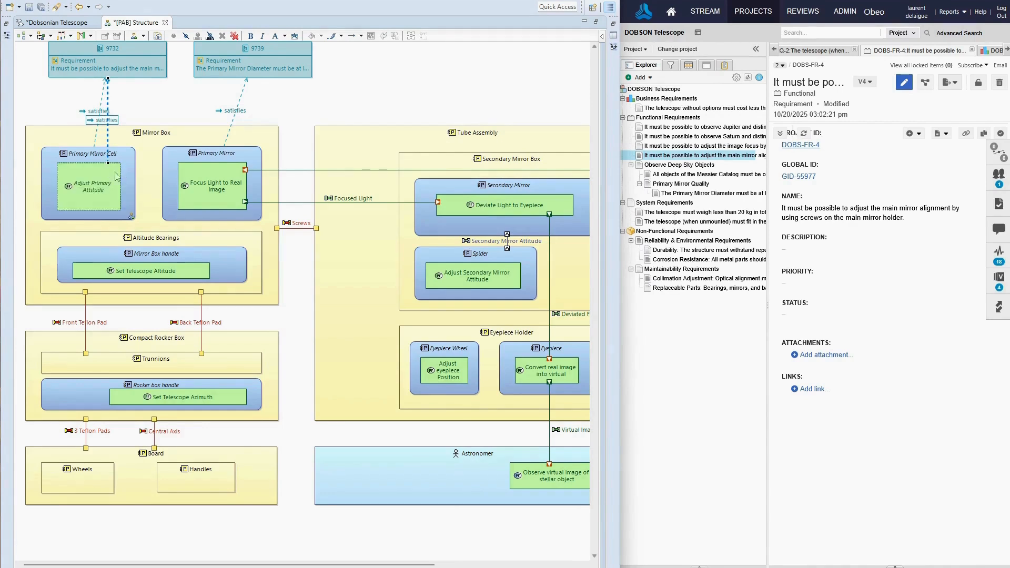
left_click(96, 135)
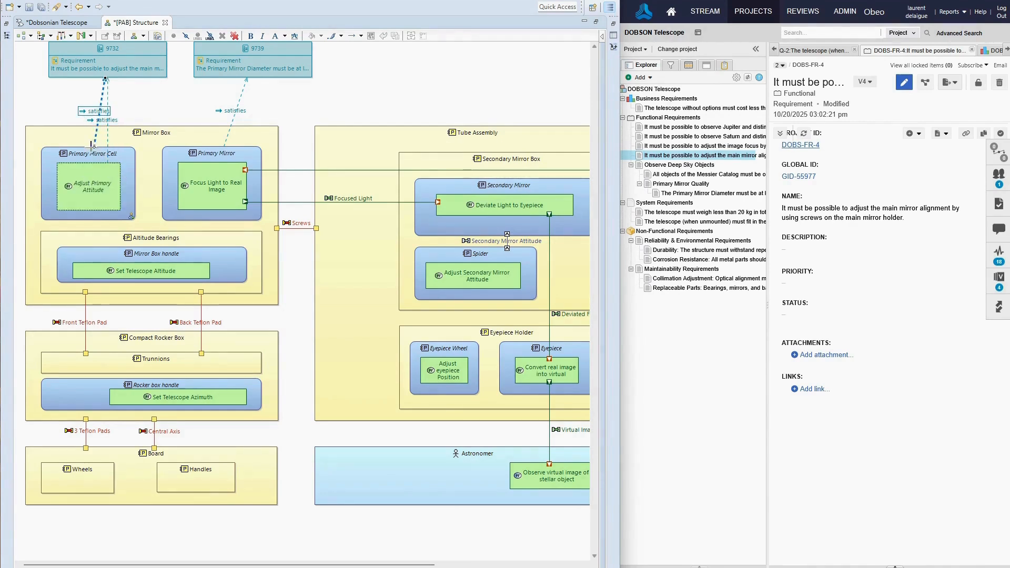
left_click_drag(91, 145, 77, 153)
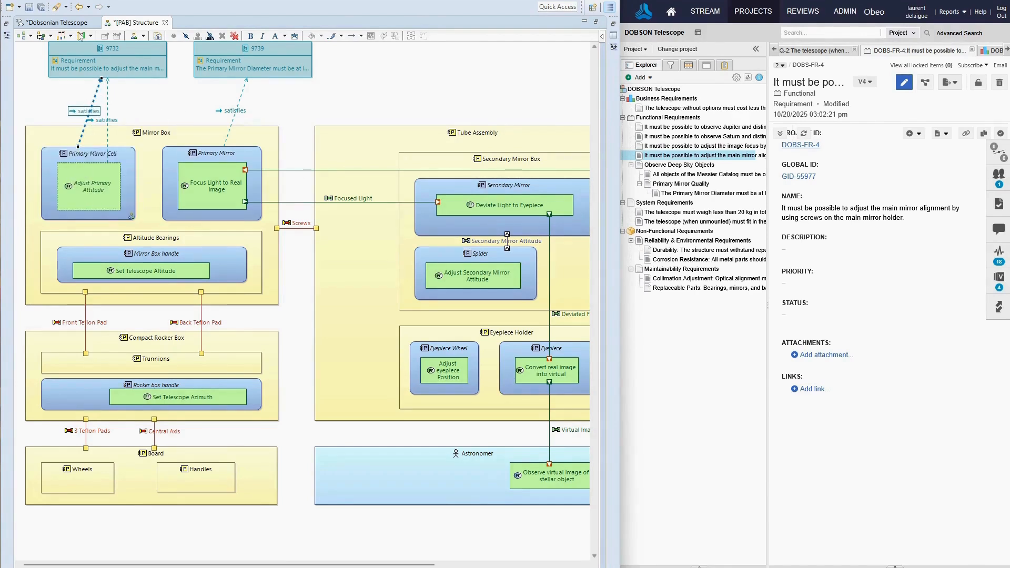
left_click(42, 8)
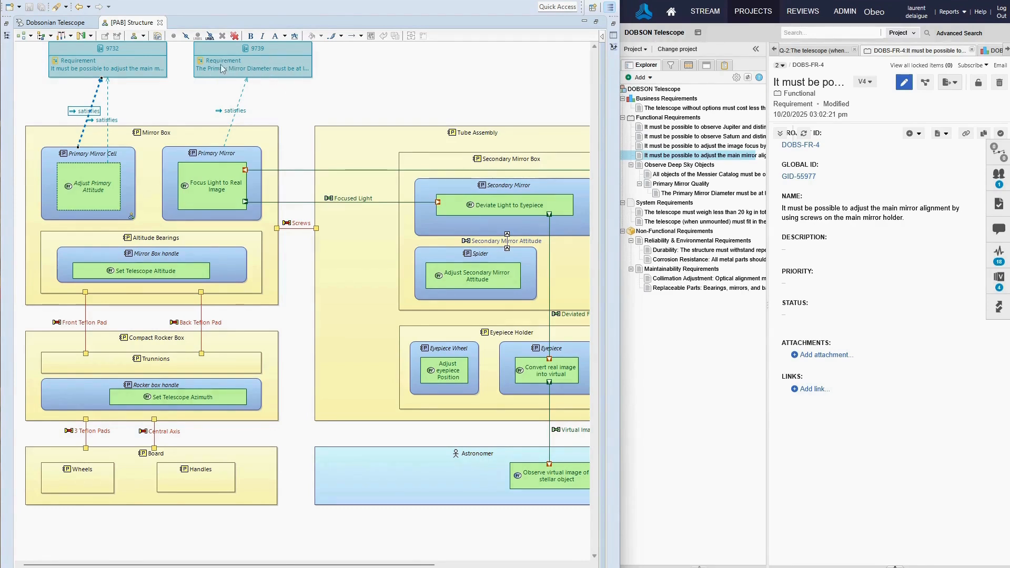
Show the linked Primary Mirror Diameter requirement online from the diagram.
right_click(277, 49)
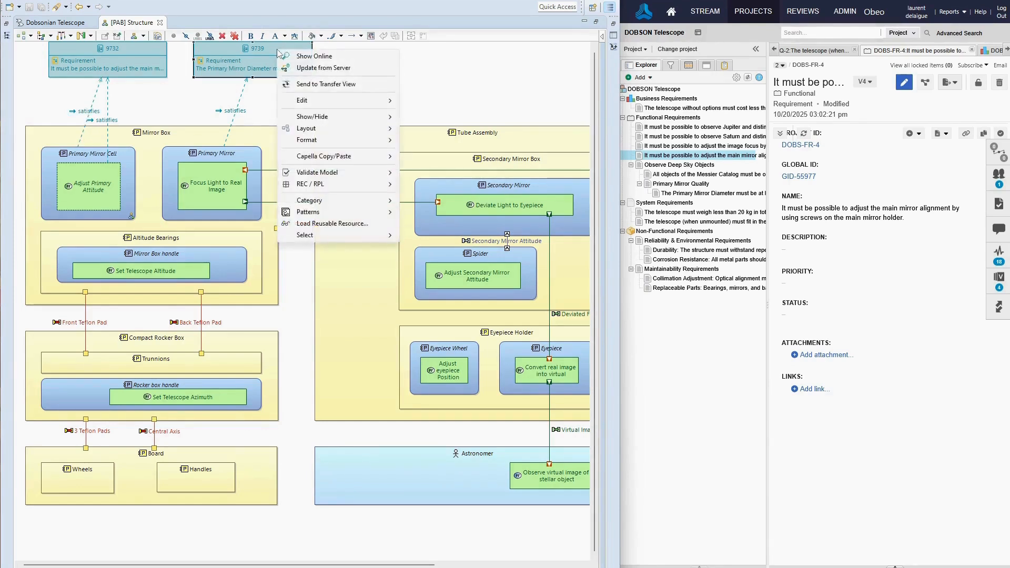
left_click(312, 57)
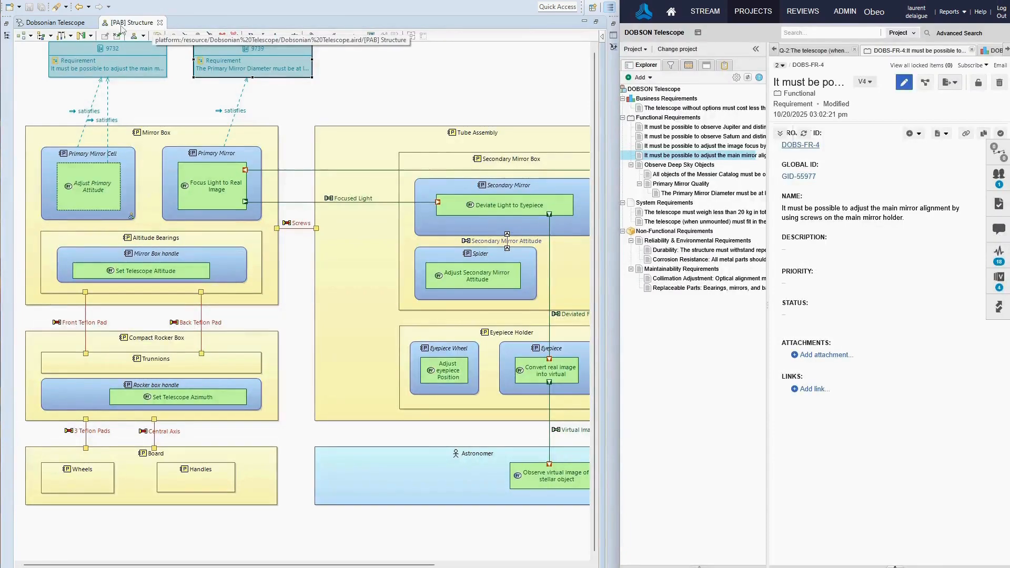
Publish Dobsonian Telescope.aird to the server as a model update with the commit message "Add a few link".
double_click(129, 23)
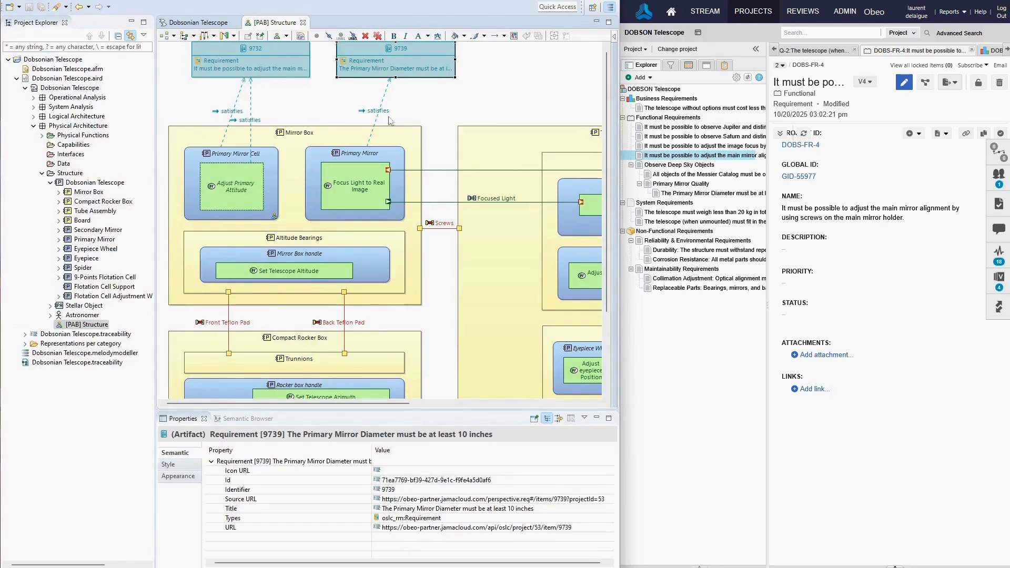
right_click(48, 79)
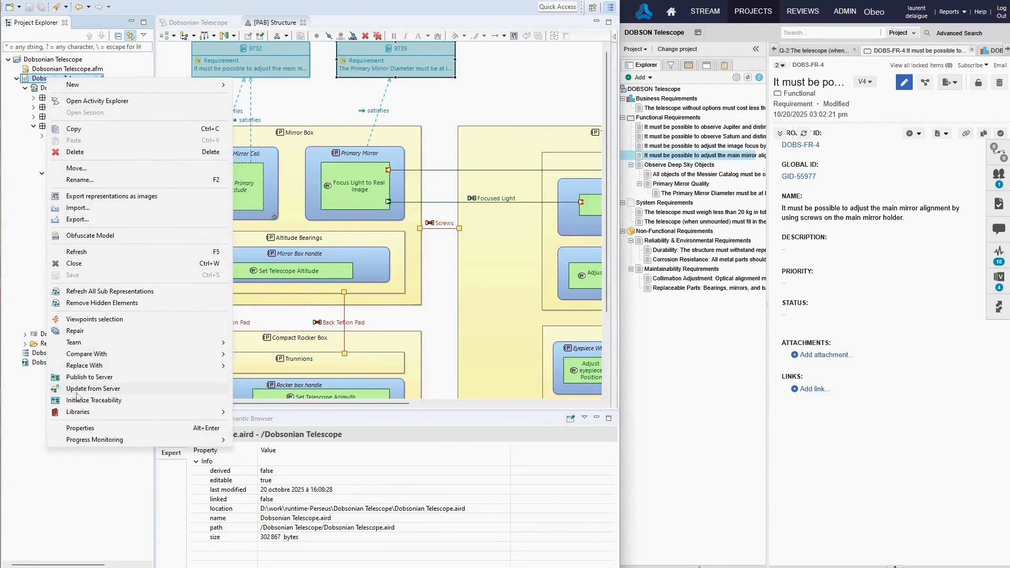
left_click(86, 378)
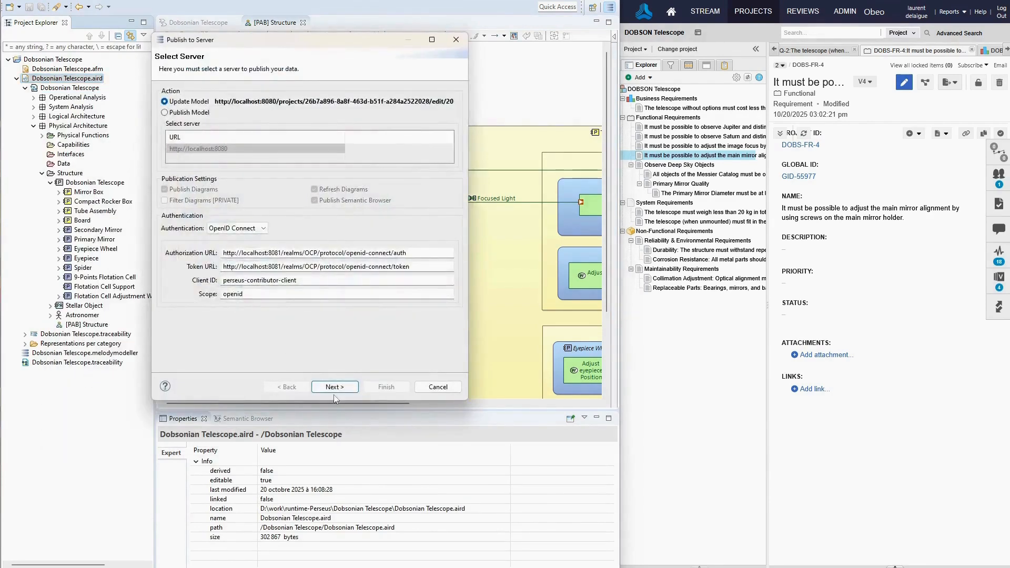
left_click(334, 387)
left_click(261, 249)
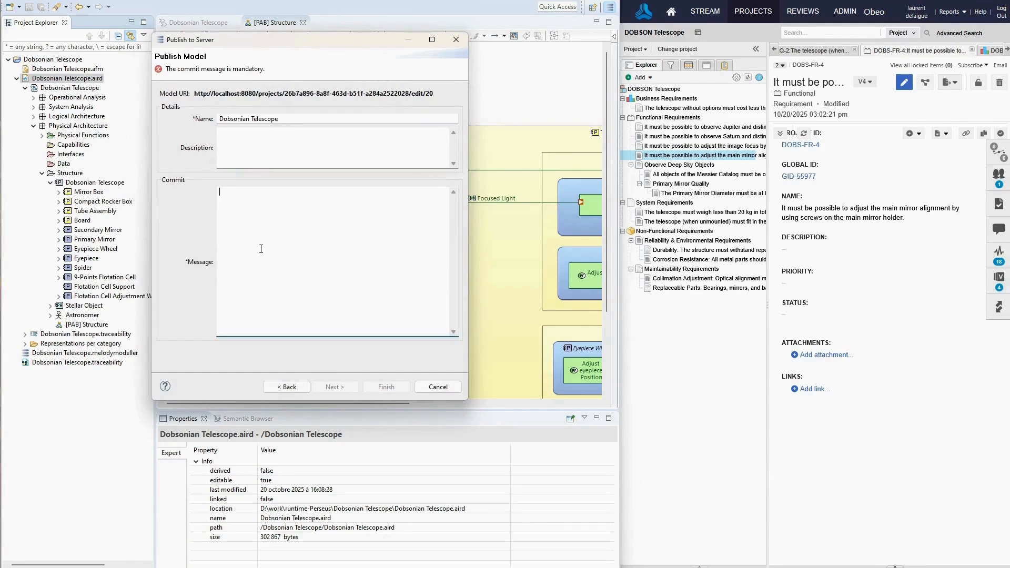
type("Add a few")
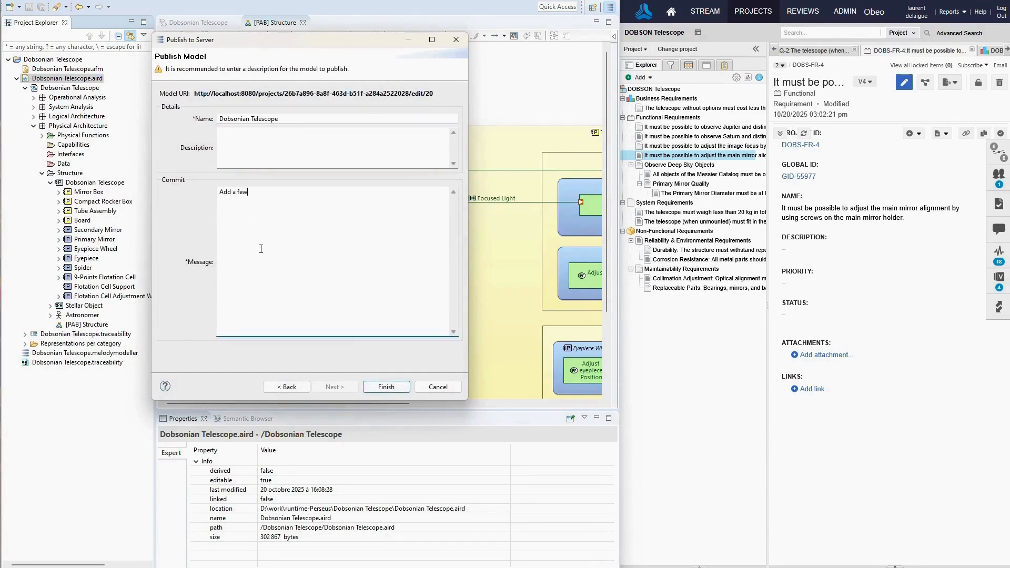
type(" links")
left_click(388, 387)
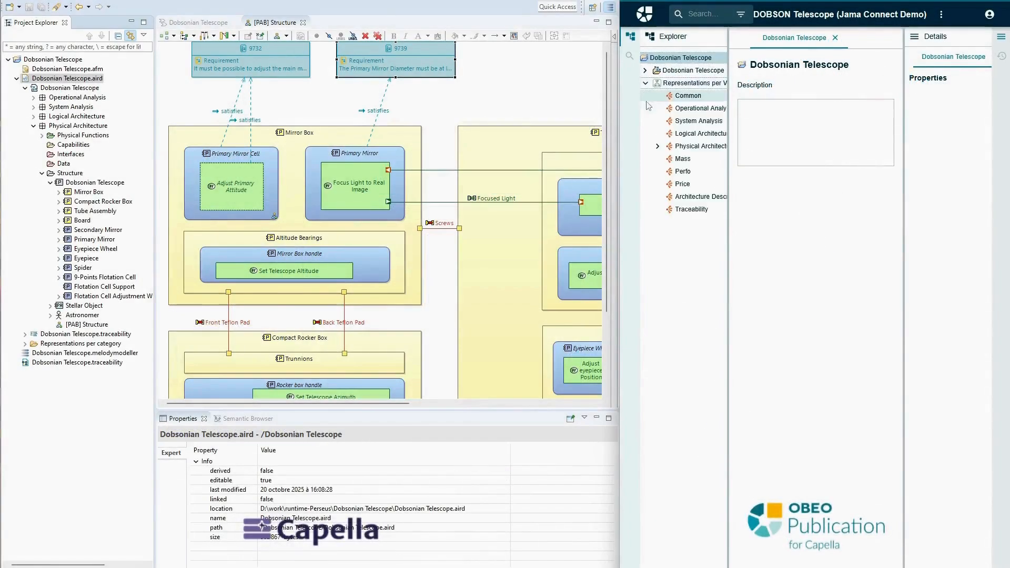
Open the updated [PAB] Structure diagram under the Physical Architecture representations in Obeo Publication.
left_click(657, 146)
left_click(671, 159)
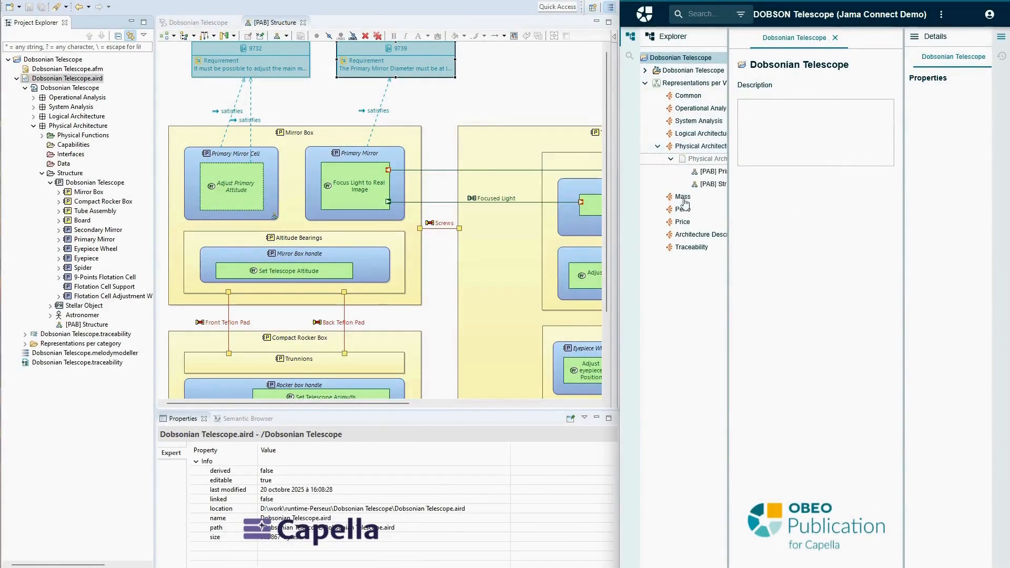
left_click(716, 184)
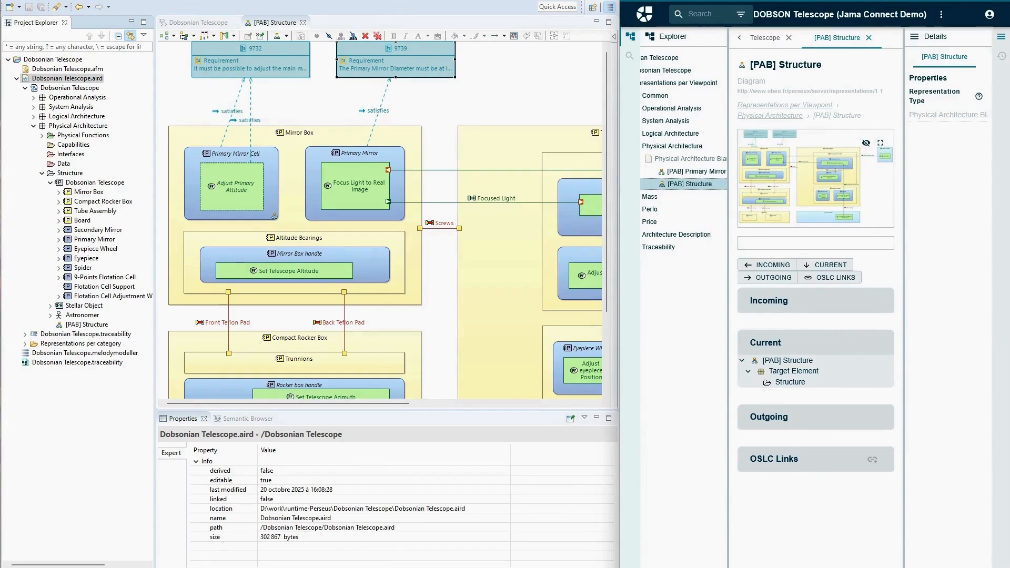
Show the whole [PAB] Structure diagram online from Capella.
left_click(481, 86)
right_click(480, 87)
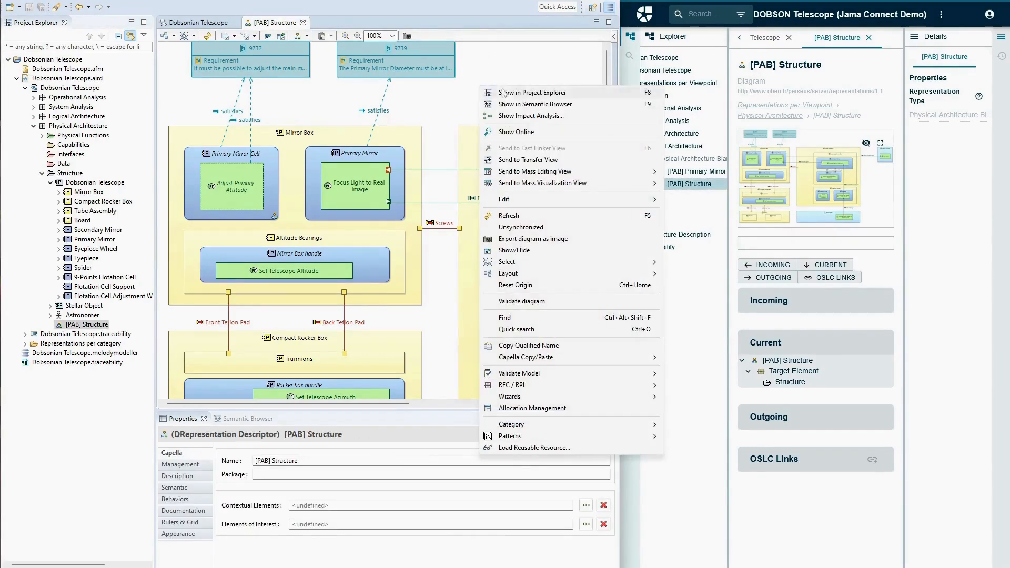
left_click(516, 132)
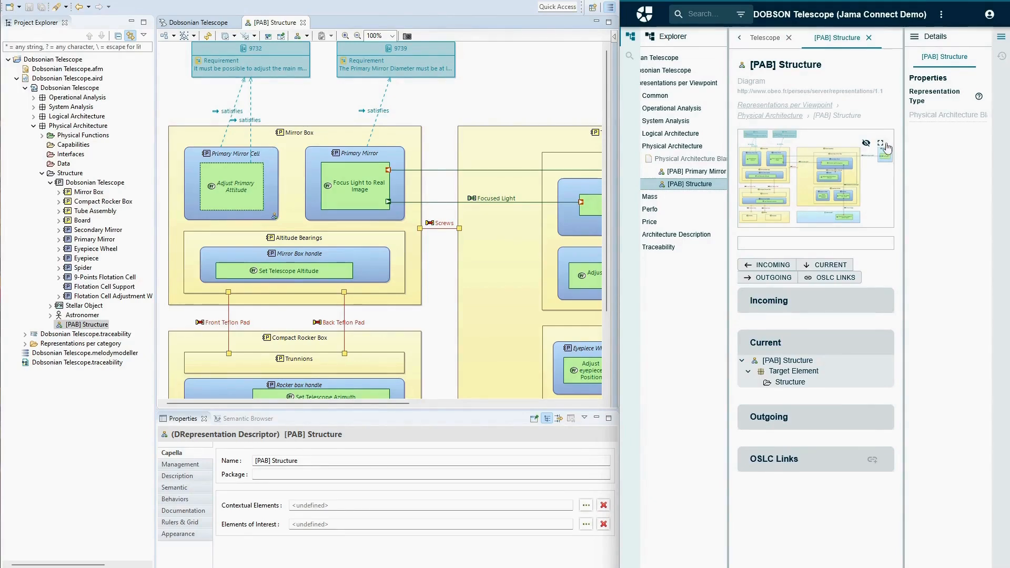
View the published diagram full screen and follow the Primary Mirror Diameter requirement to its Jama Connect web page.
left_click(880, 143)
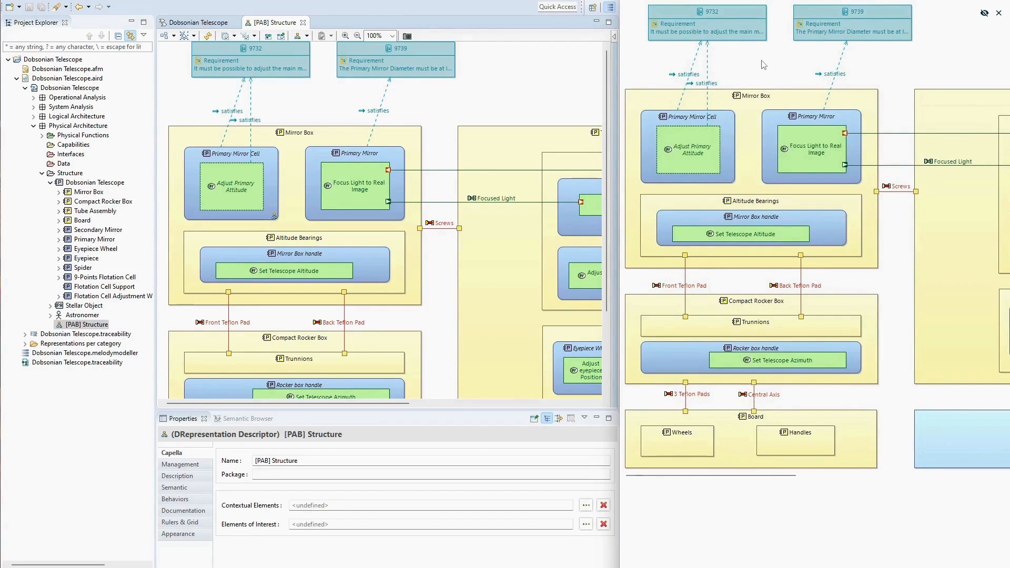
left_click(823, 14)
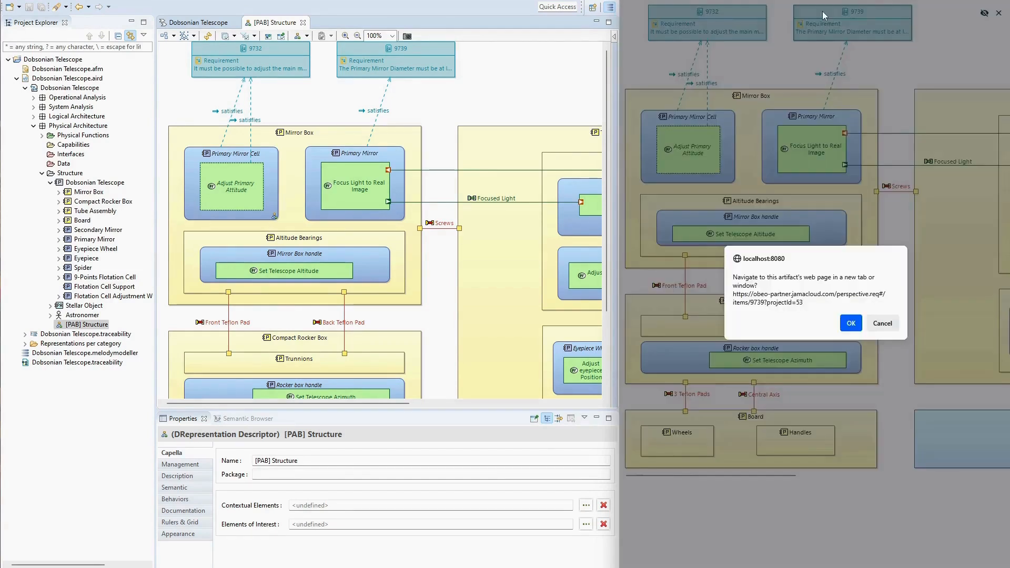
left_click(851, 323)
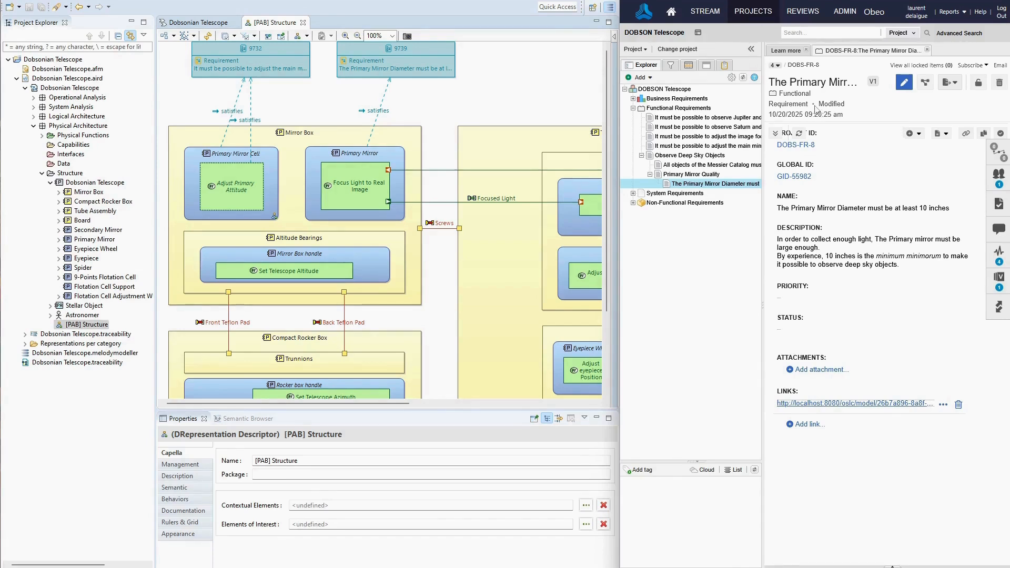
Display the main mirror alignment requirement DOBS-FR-4 in Jama Connect and open Capella's [PAB] Primary Mirror Cell diagram from the Primary Mirror Cell component.
left_click(686, 147)
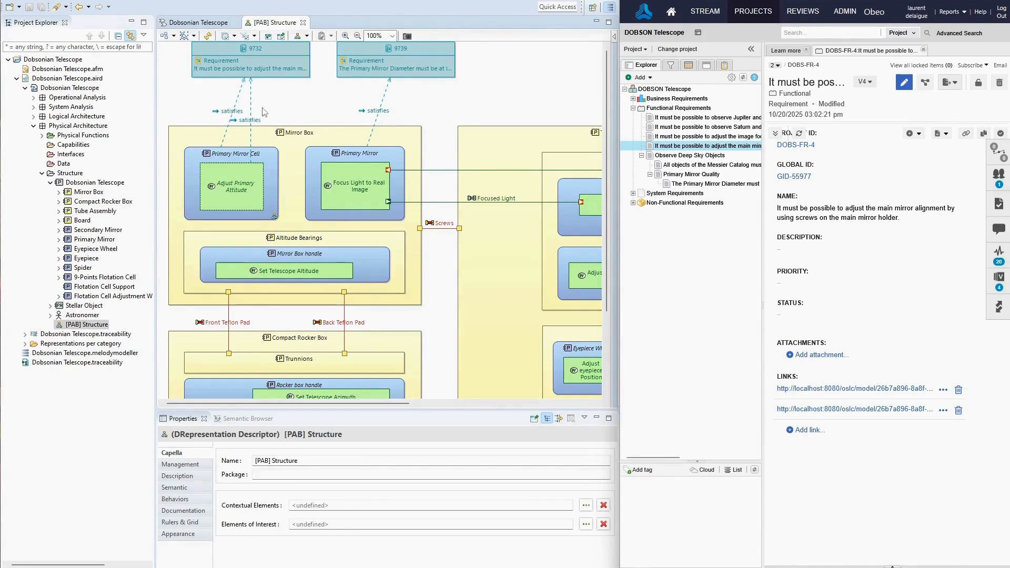
left_click(251, 95)
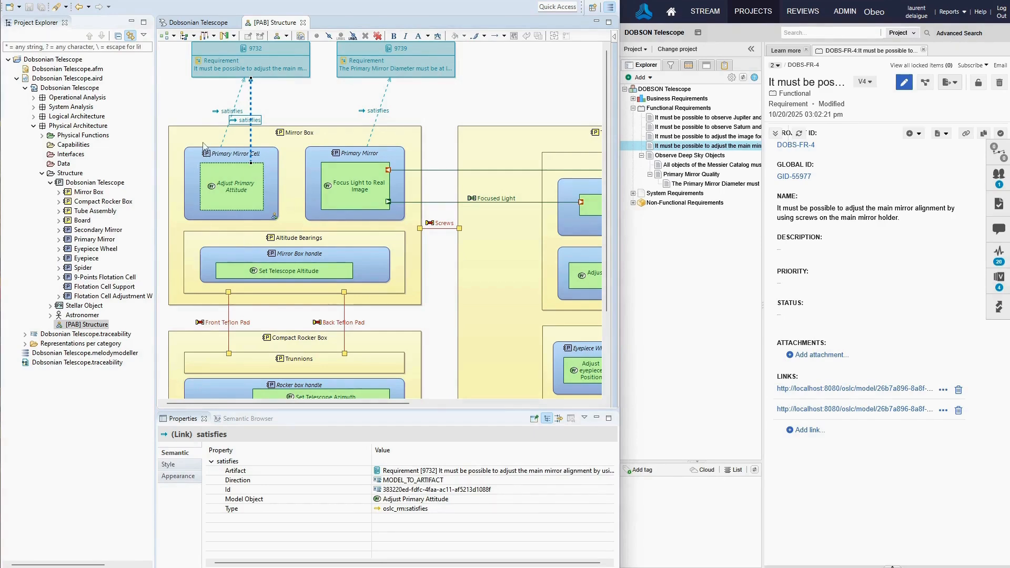
right_click(193, 160)
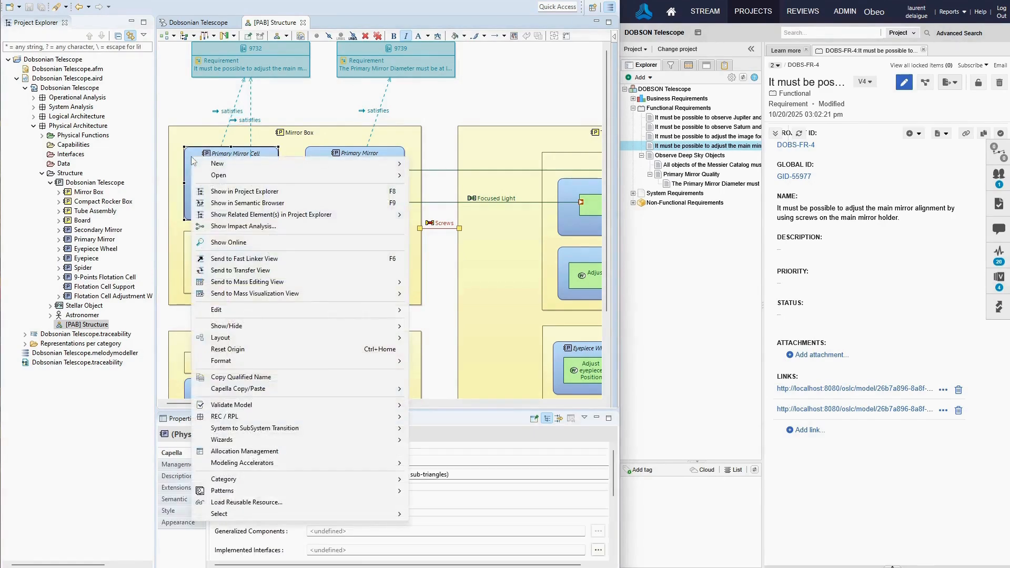
mouse_move(390, 163)
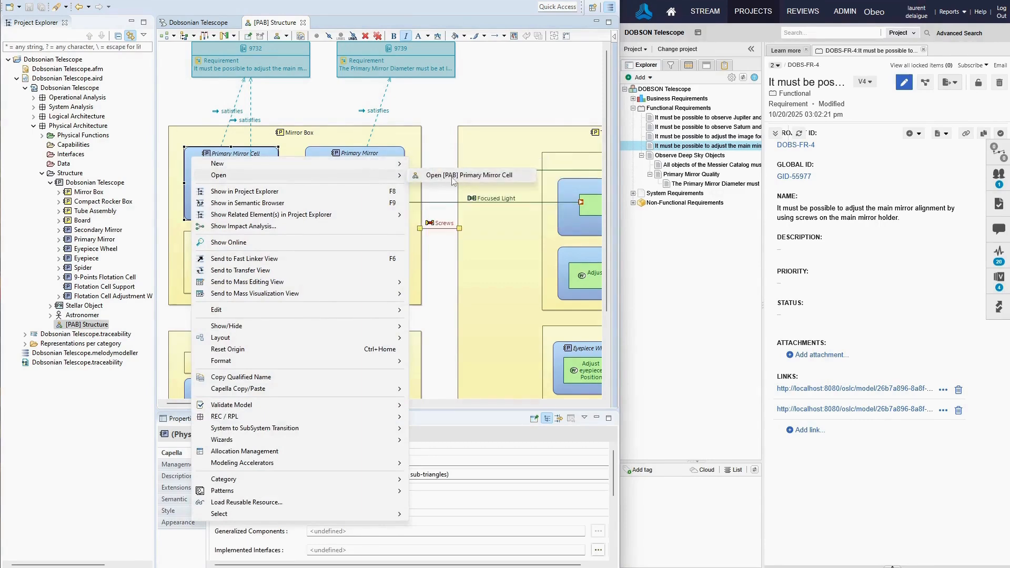
left_click(461, 177)
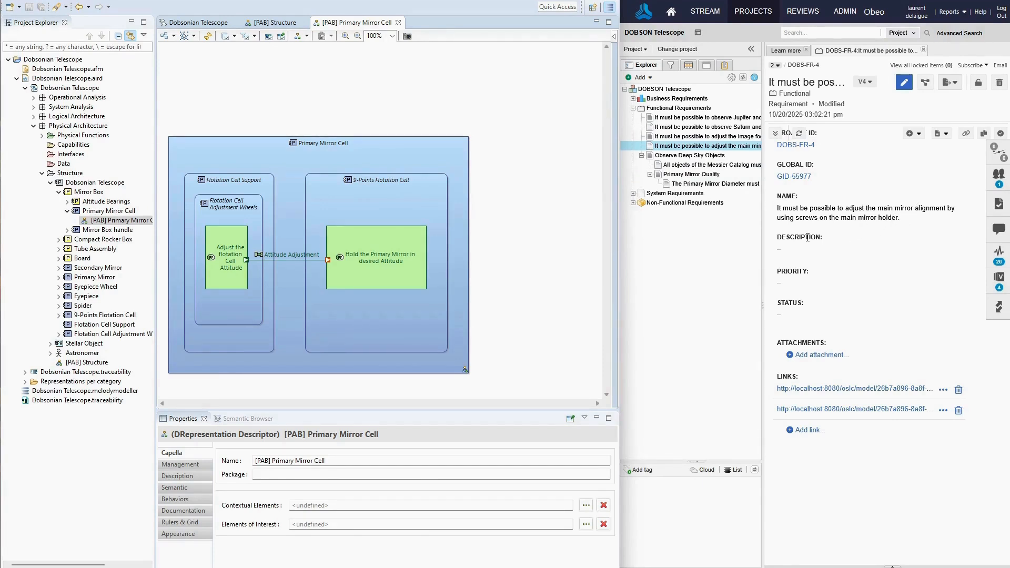
Link DOBS-FR-4 to the Adjust the flotation Cell Attitude function as satisfied and center its requirement box above the Primary Mirror Cell.
left_click_drag(804, 146, 218, 238)
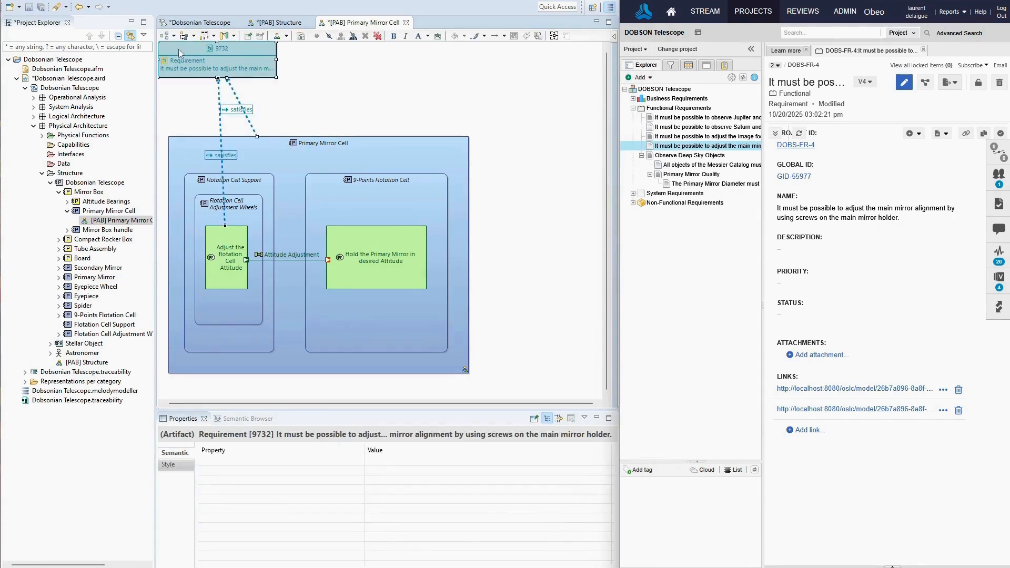
left_click_drag(178, 48, 254, 51)
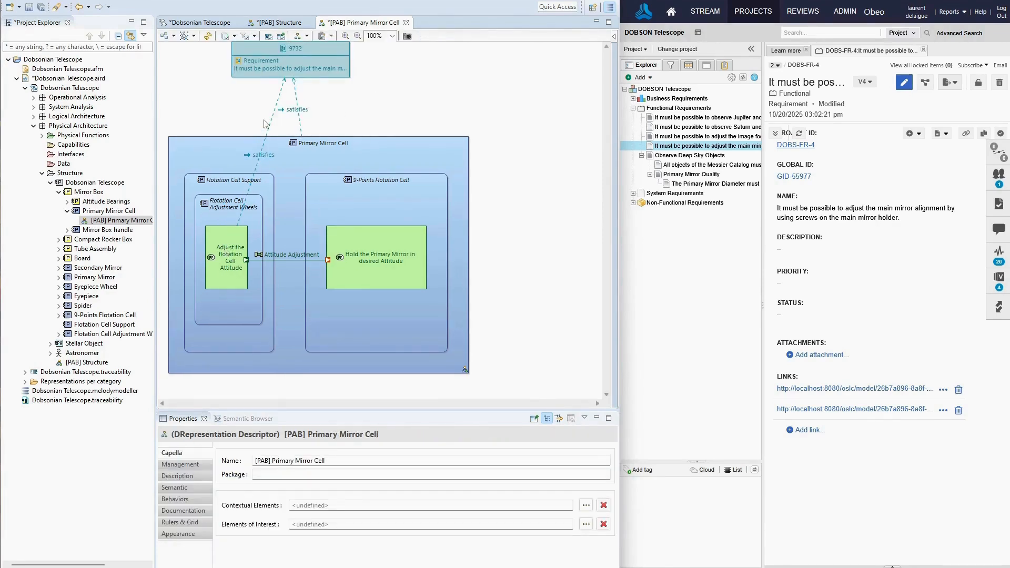
left_click(295, 90)
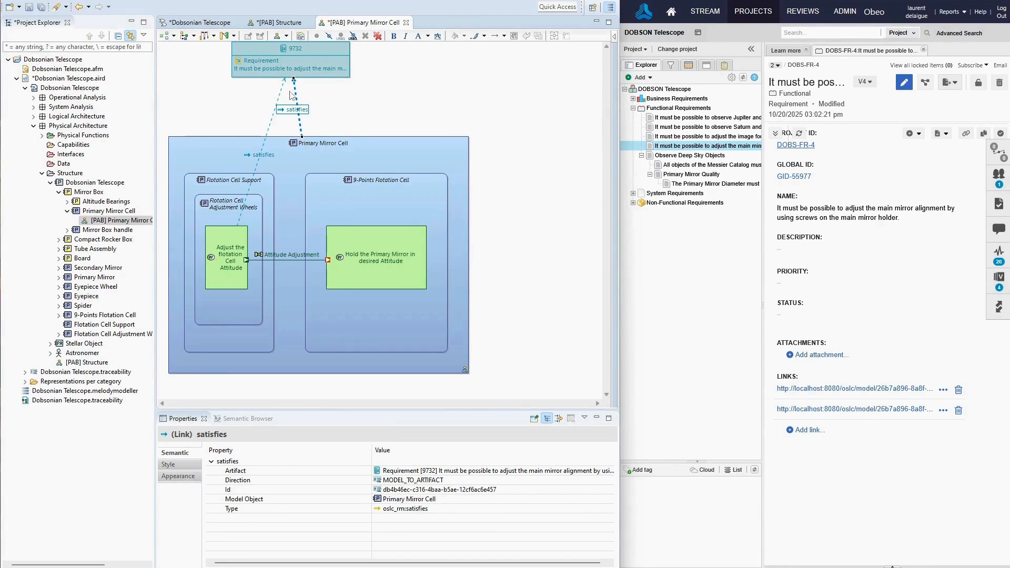
left_click(329, 95)
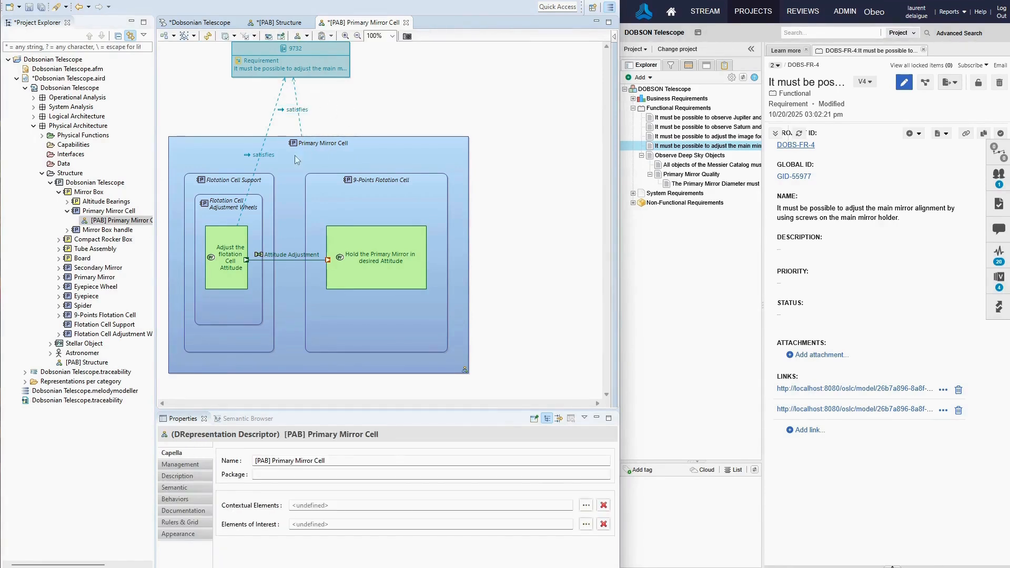
Move the label of the Adjust the flotation Cell Attitude function's satisfies link above the Primary Mirror Cell frame.
left_click(266, 156)
left_click_drag(265, 123, 265, 122)
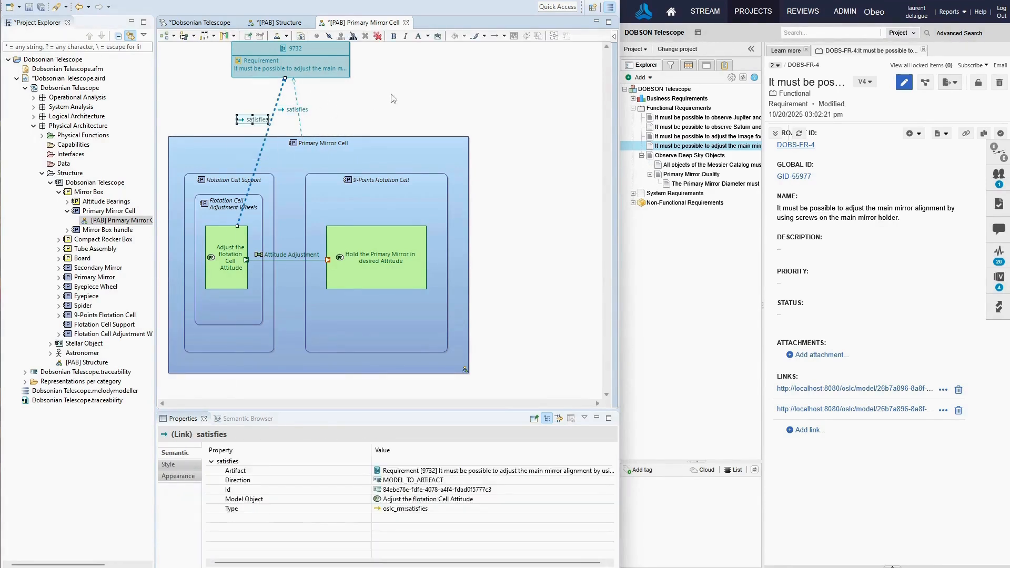
left_click(395, 99)
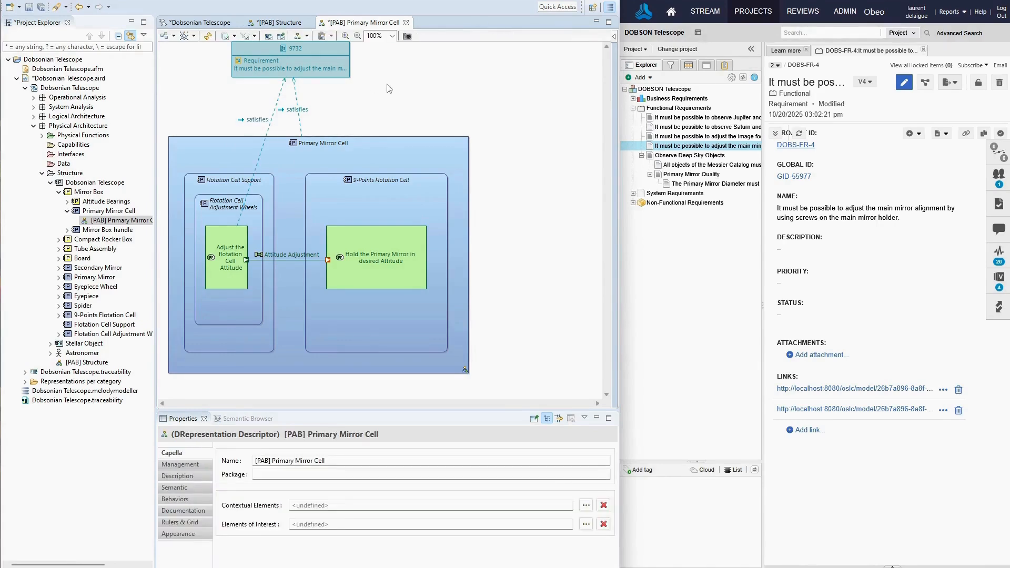
Delete the satisfies link between the Adjust Primary Attitude function and requirement 9732 in the [PAB] Structure diagram.
left_click(279, 22)
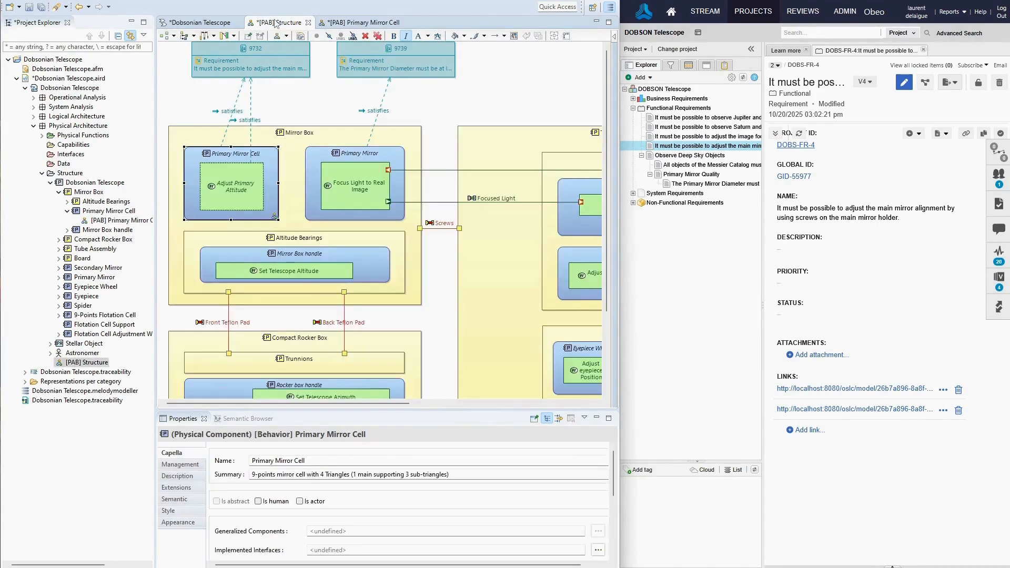
left_click(252, 103)
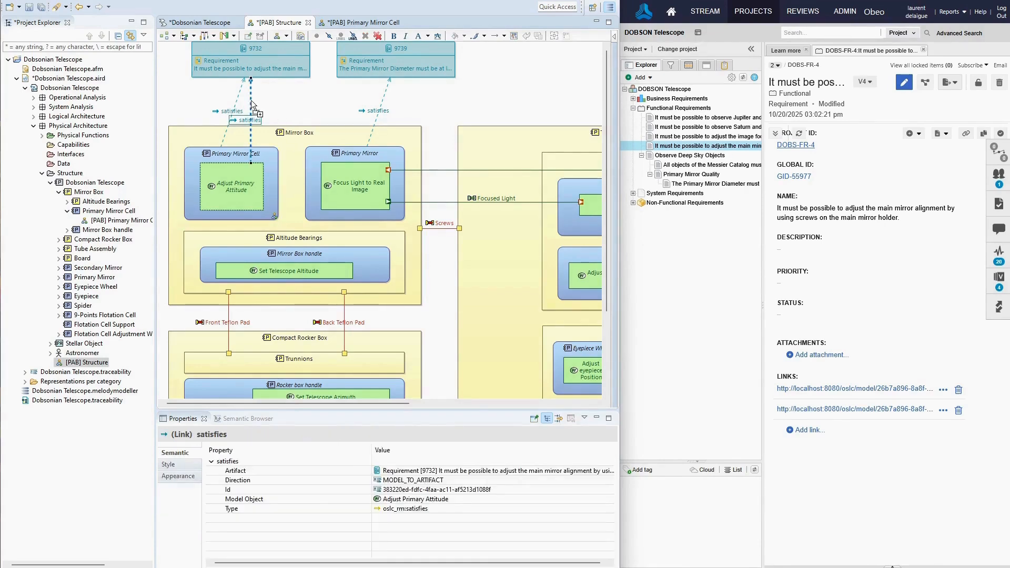
left_click(377, 36)
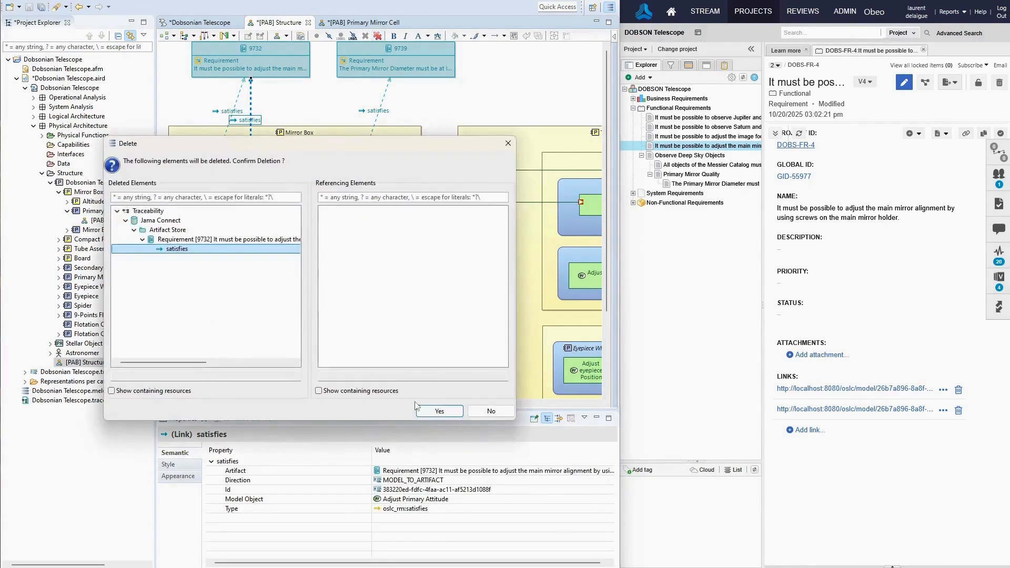
left_click(439, 411)
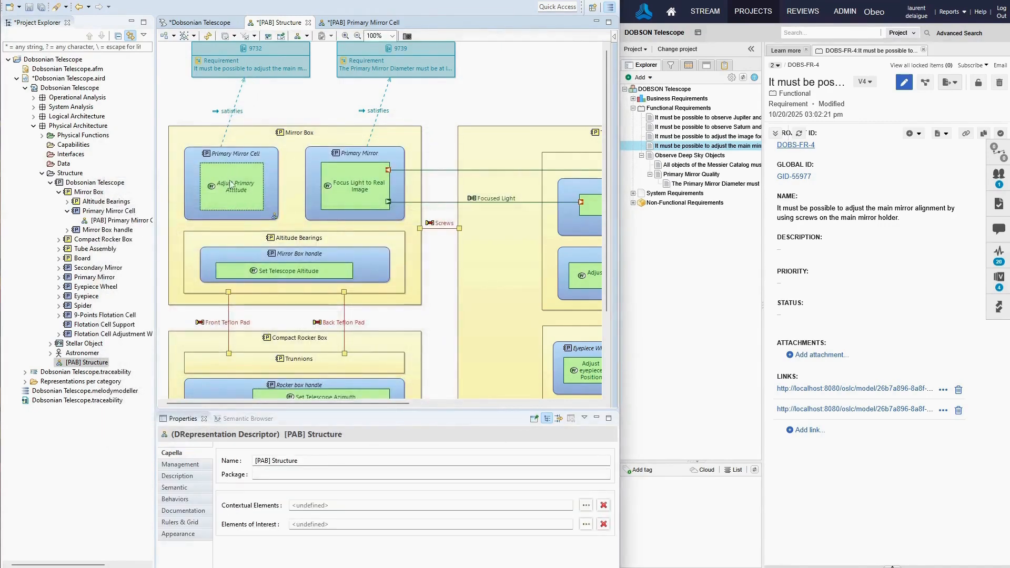
Link requirement DOBS-FR-4 to the [PAB] Primary Mirror Cell diagram itself with a satisfies relation.
left_click(352, 23)
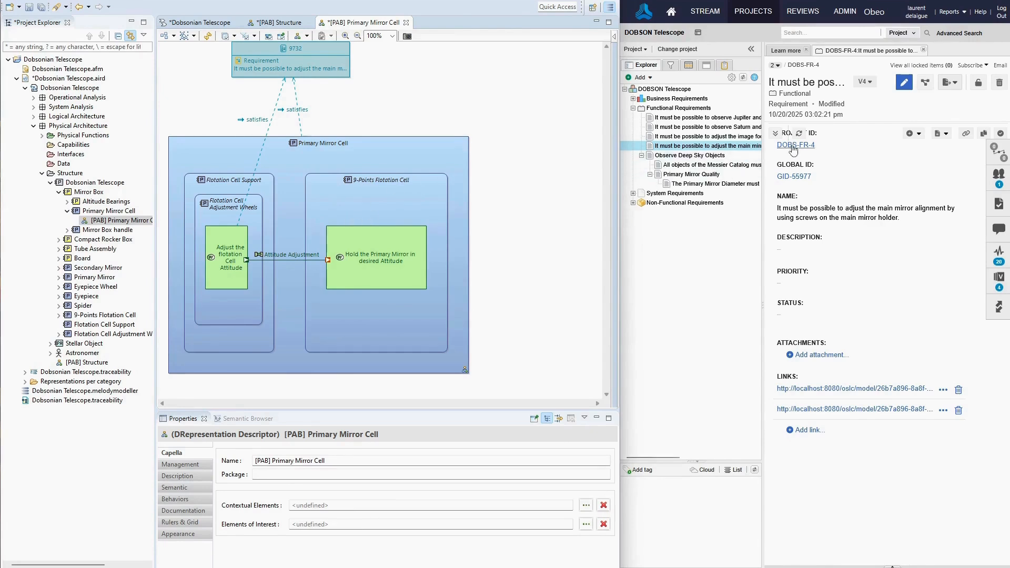
left_click_drag(795, 145, 413, 79)
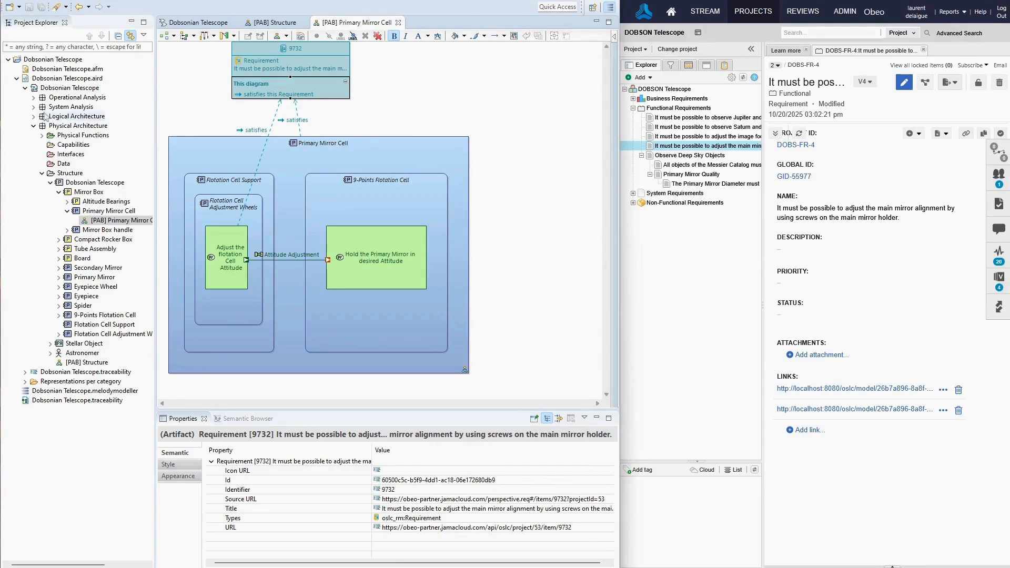
Publish Dobsonian Telescope.aird to the server as a model update with the commit message "Refine link to proper function and attach diagram to requirement".
right_click(33, 80)
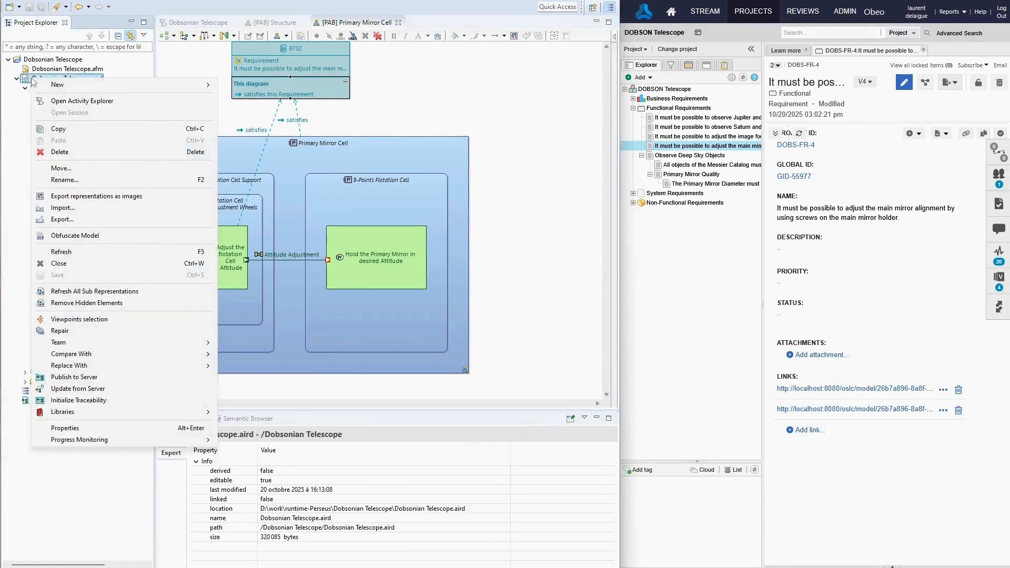
left_click(63, 378)
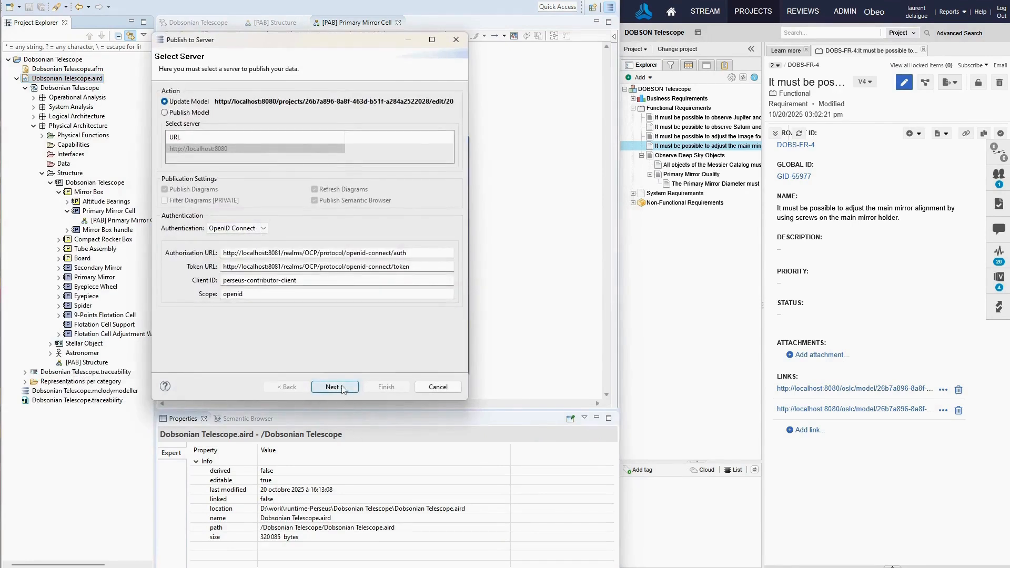
left_click(334, 387)
left_click(280, 287)
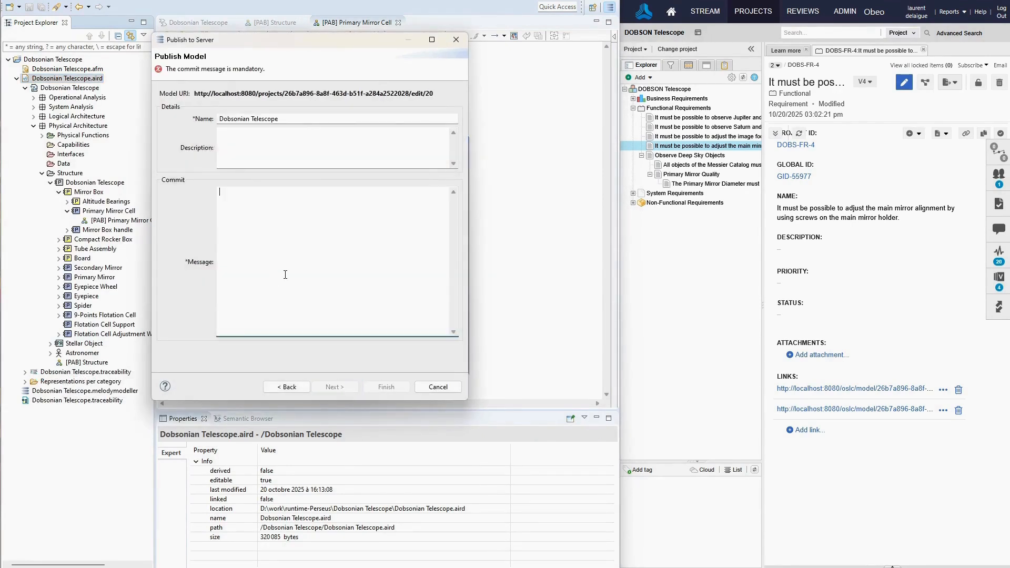
type("Refine link to pro")
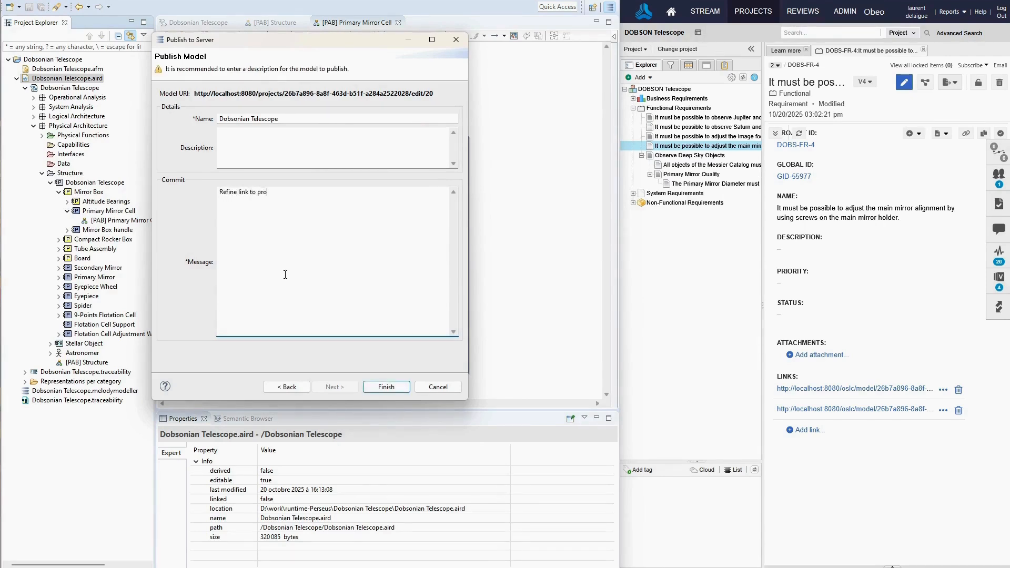
type("per function and attach diagram to requirement")
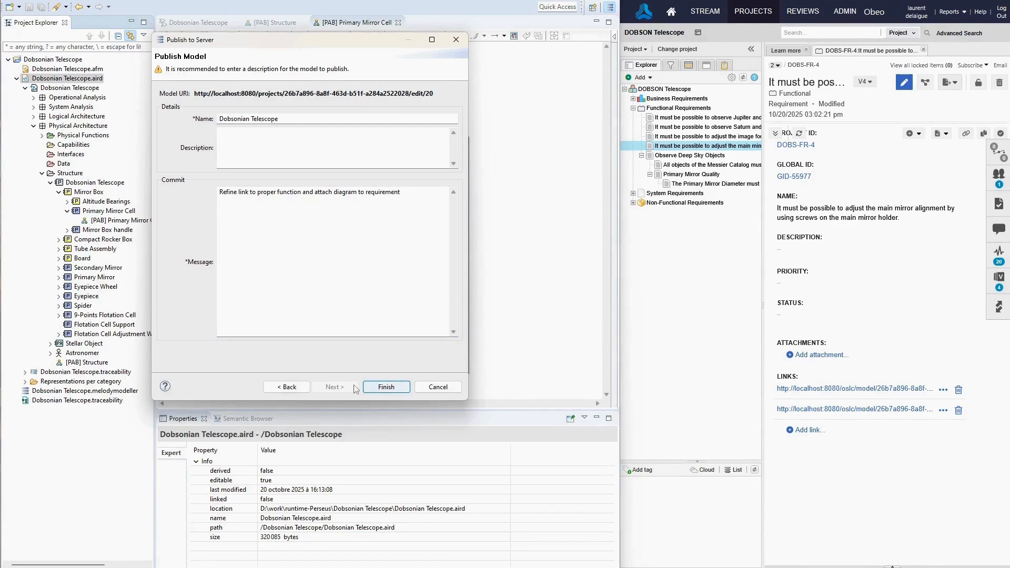
left_click(379, 387)
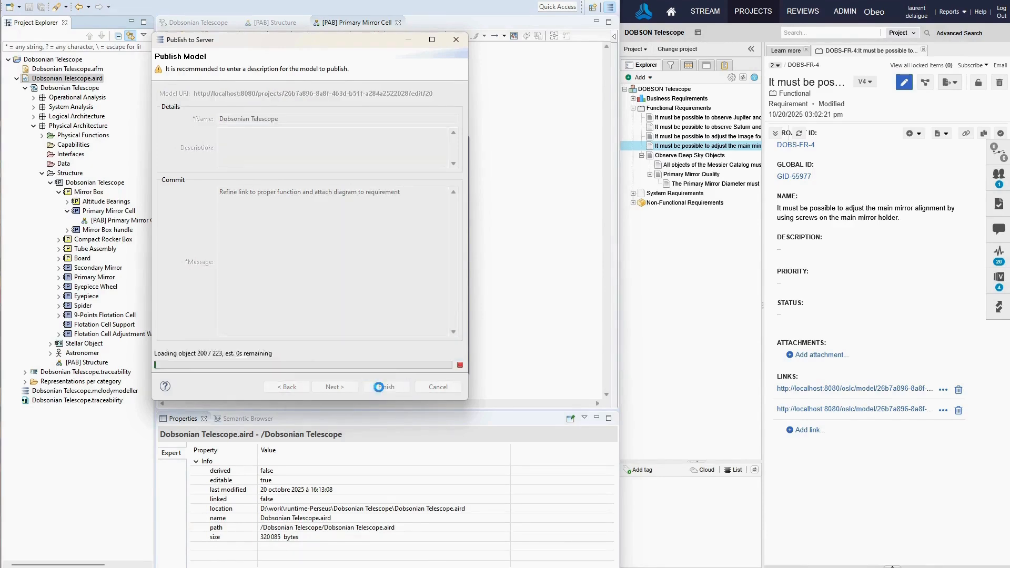
Reload requirement DOBS-FR-4 in Jama Connect and view its [PAB] Primary Mirror Cell.jpeg attachment.
left_click(689, 165)
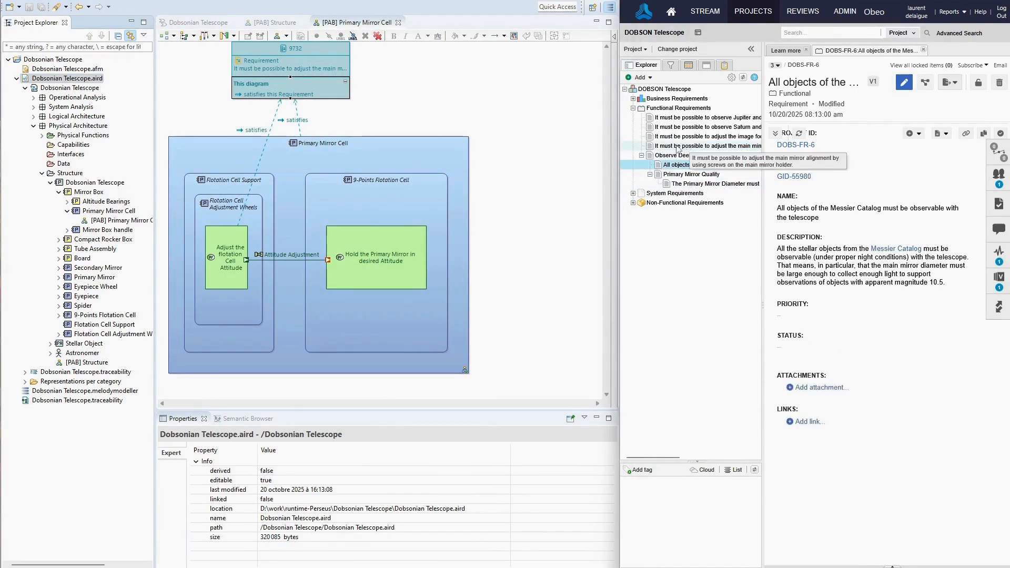
left_click(678, 147)
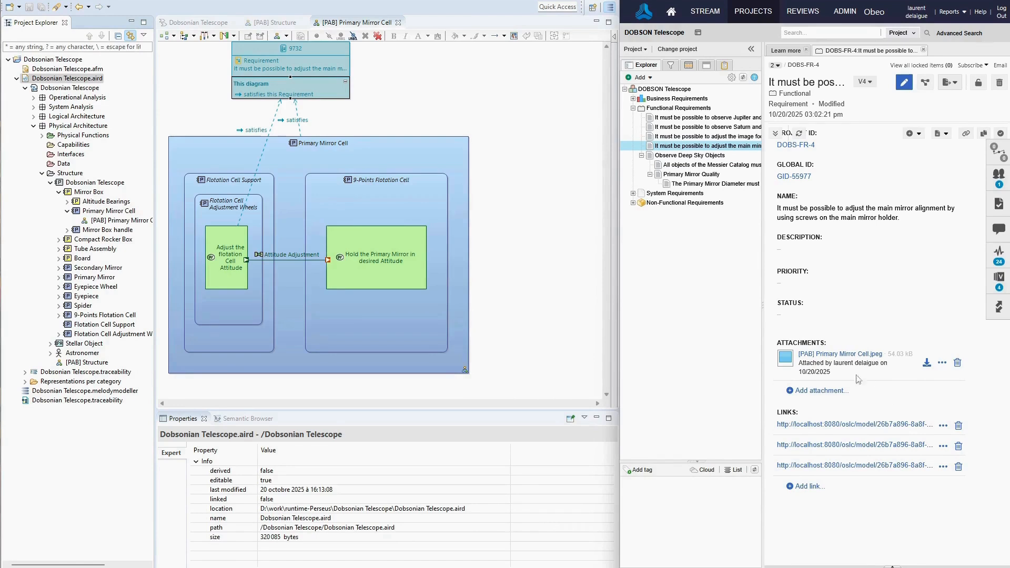
left_click(837, 354)
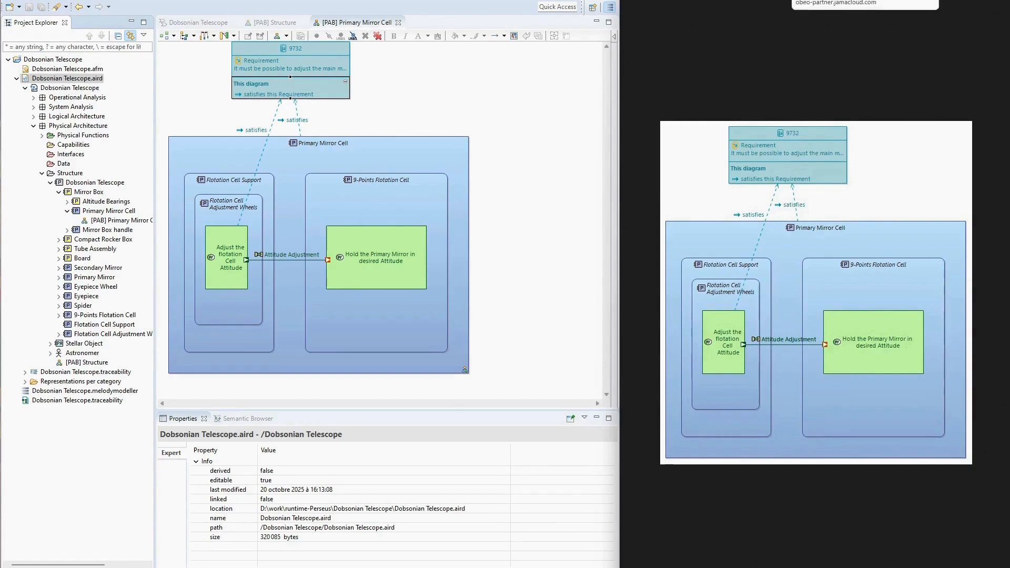
key("Escape")
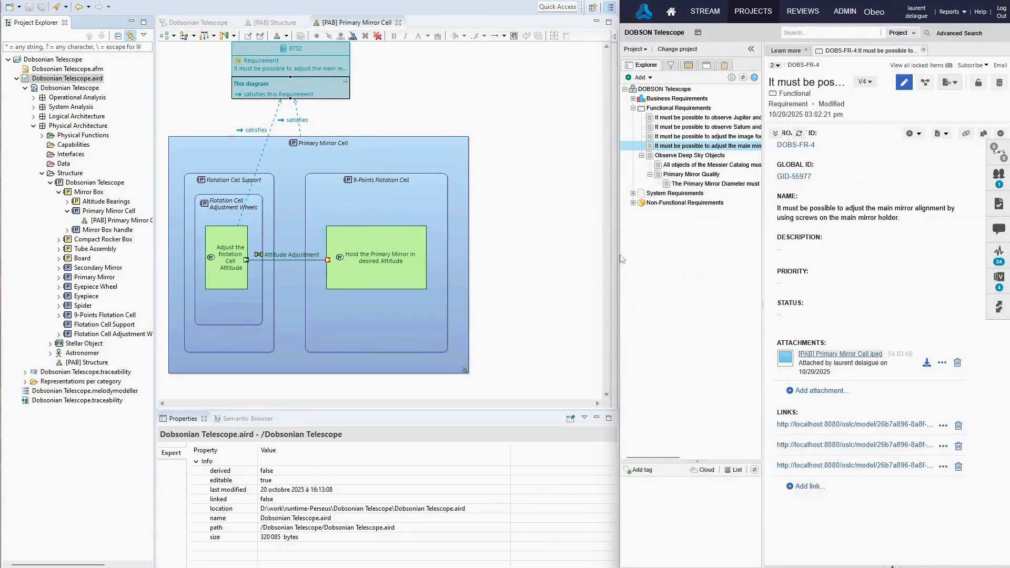
Insert the 54 KB [PAB] Primary Mirror Cell.jpeg image into the description of requirement DOBS-FR-4 in the widened Jama Connect window and save the requirement.
left_click_drag(620, 259, 1, 259)
left_click_drag(0, 2, 2, 6)
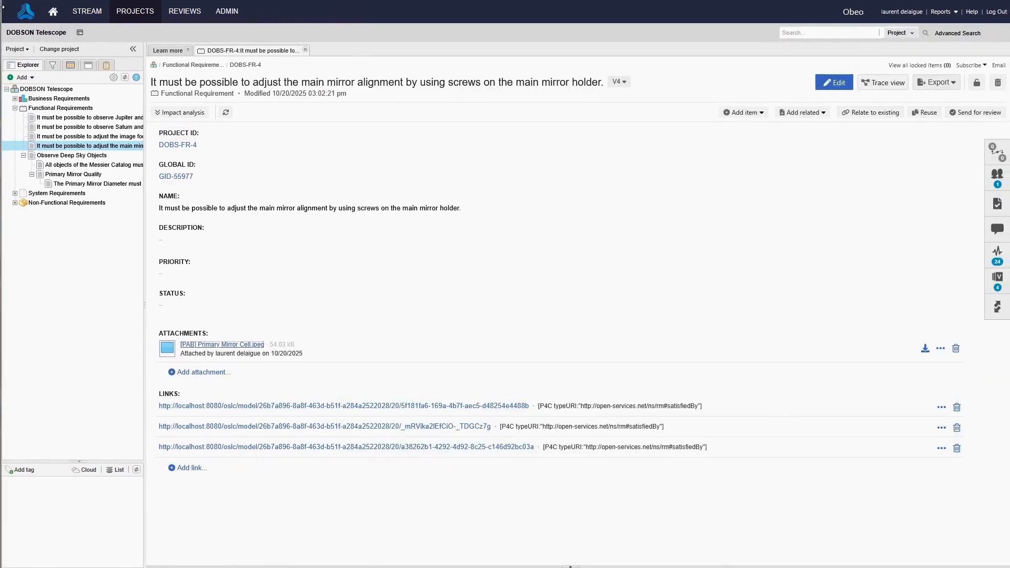
left_click(837, 83)
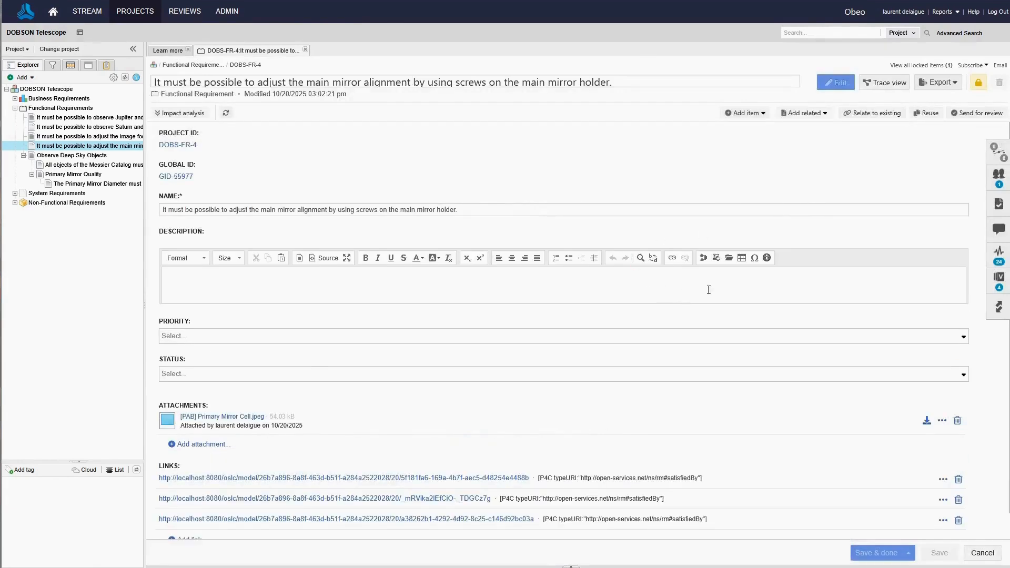
left_click(729, 258)
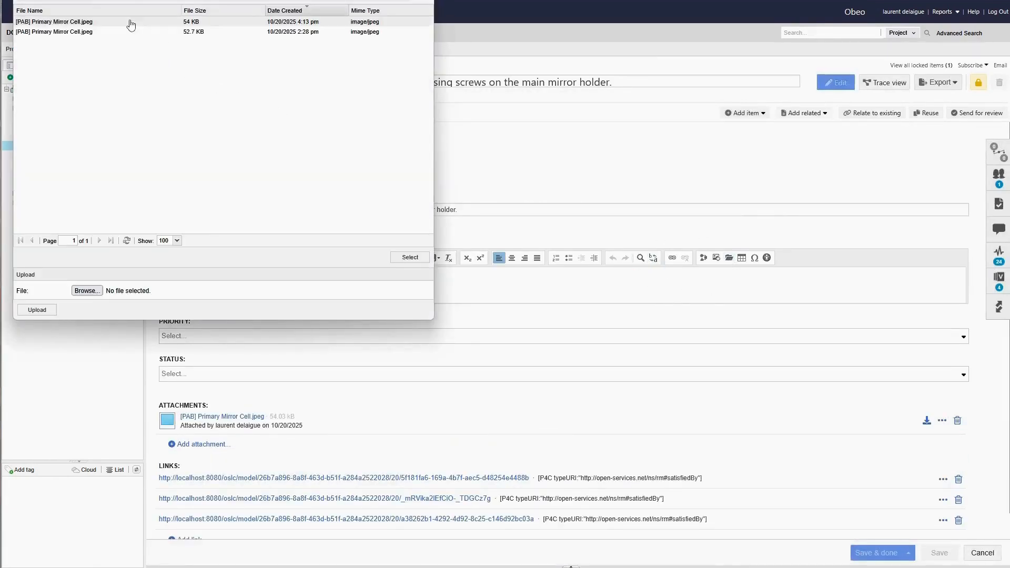
left_click(81, 22)
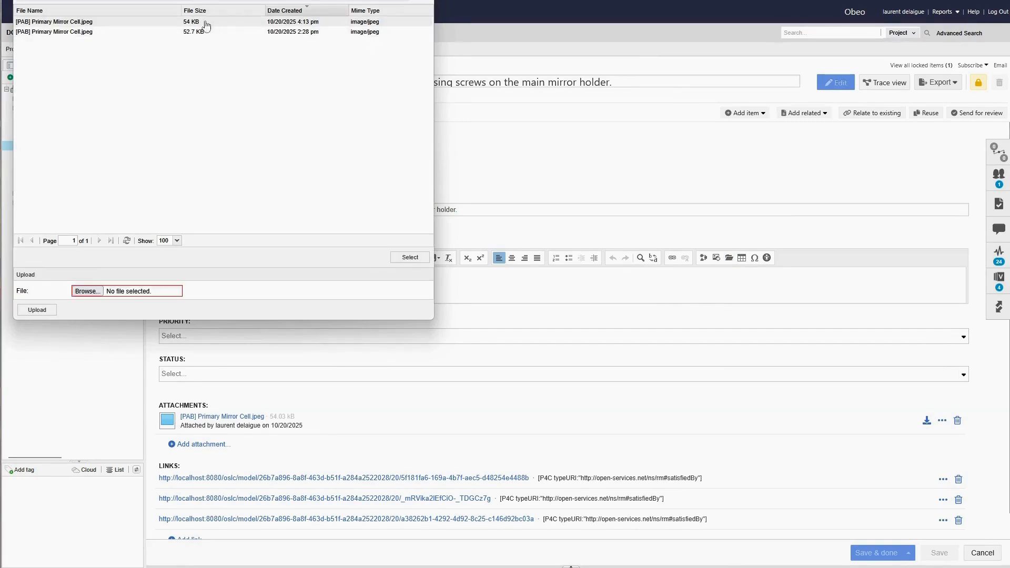
left_click(410, 257)
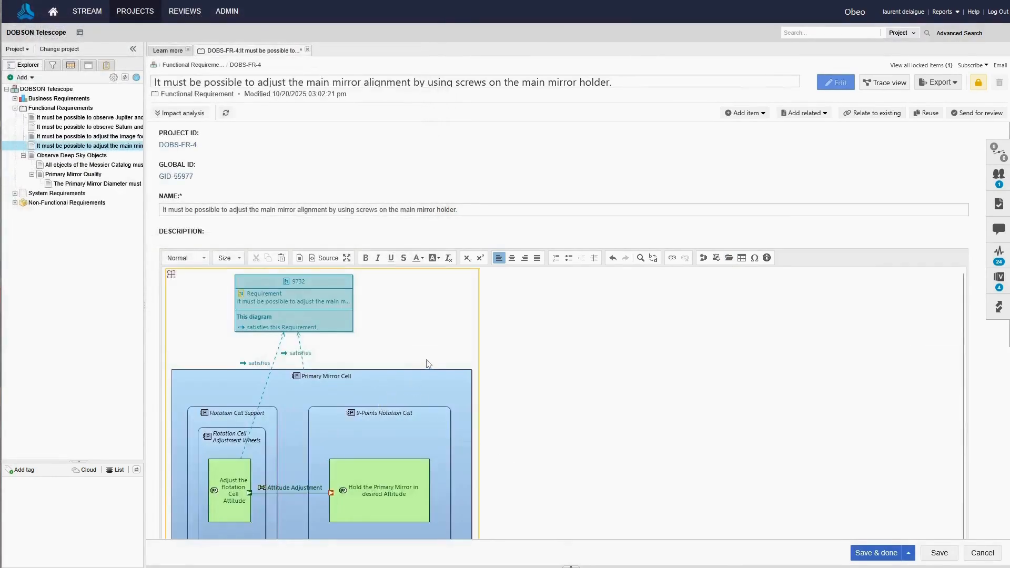
scroll(572, 370, "down", 3)
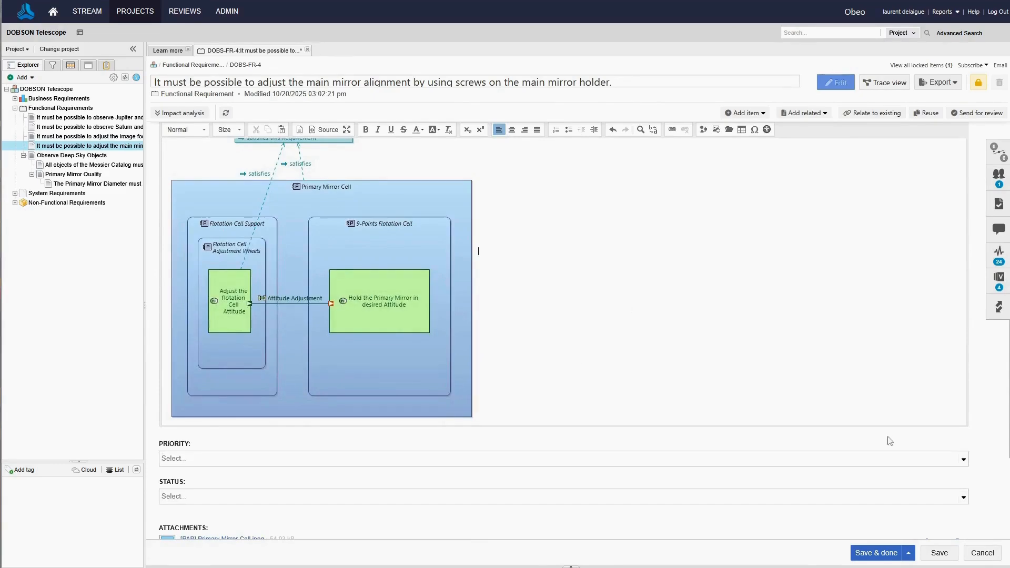
left_click(877, 557)
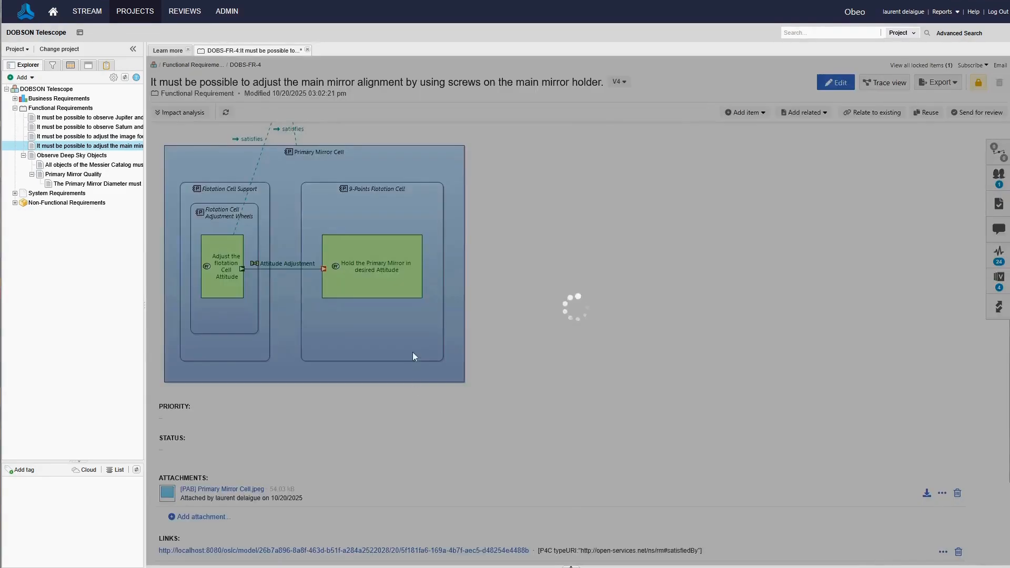
scroll(318, 150, "up", 2)
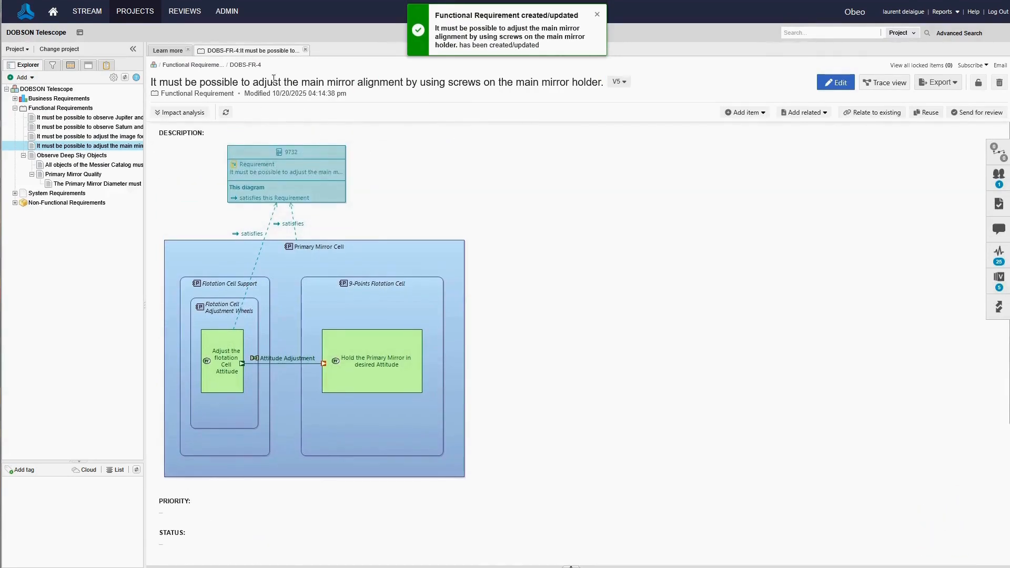
Switch to the DOBSON Telescope (Jama Connect Demo) web project and examine the published [PAB] Primary Mirror Cell diagram and its OSLC links.
mouse_move(361, 187)
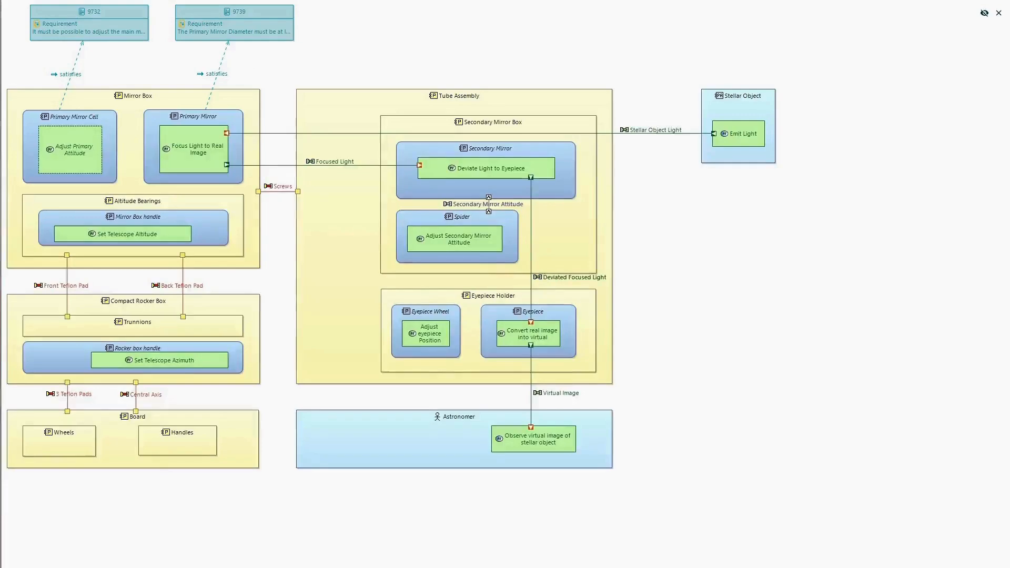
left_click(999, 14)
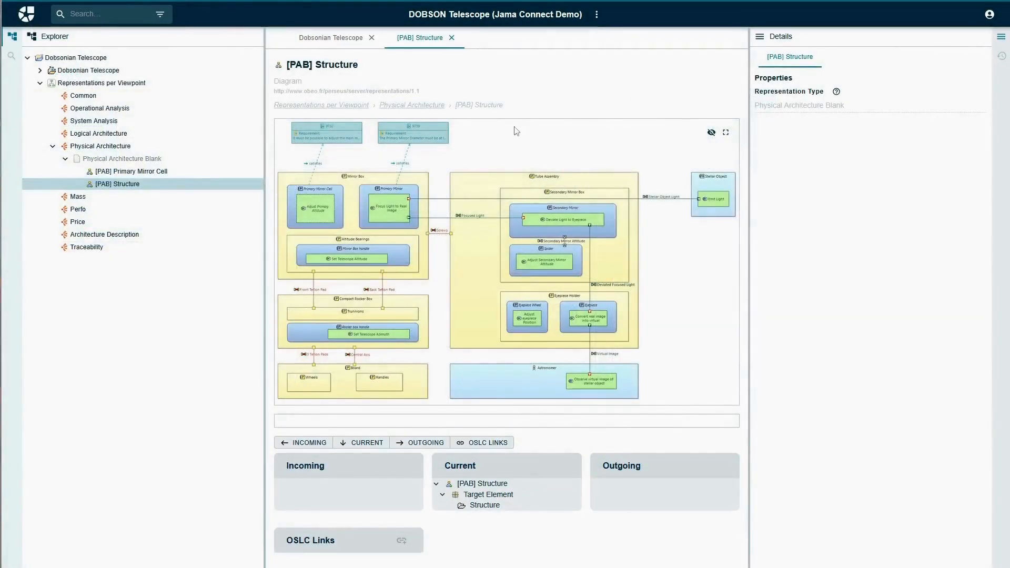
left_click(133, 172)
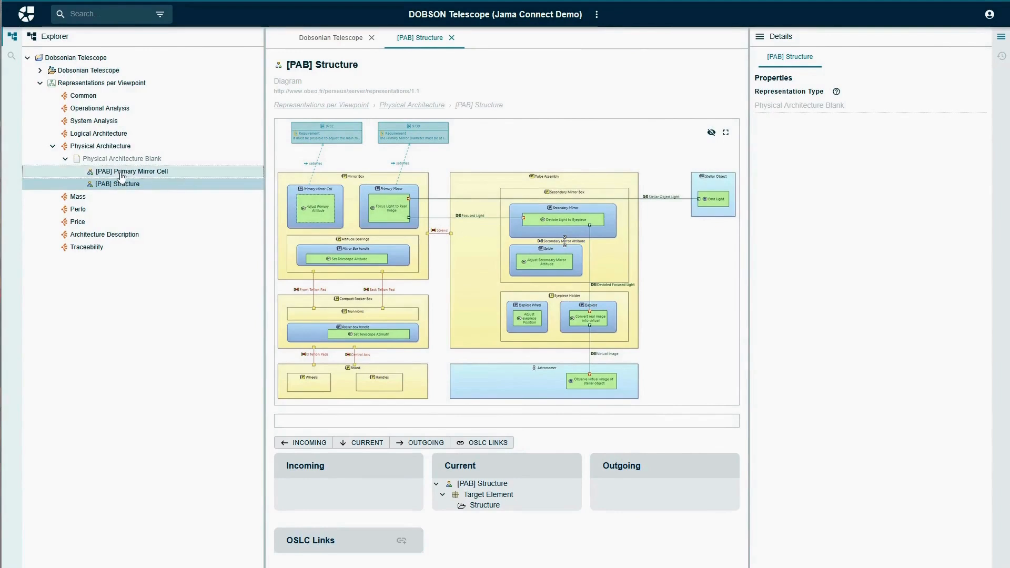
scroll(680, 200, "down", 2)
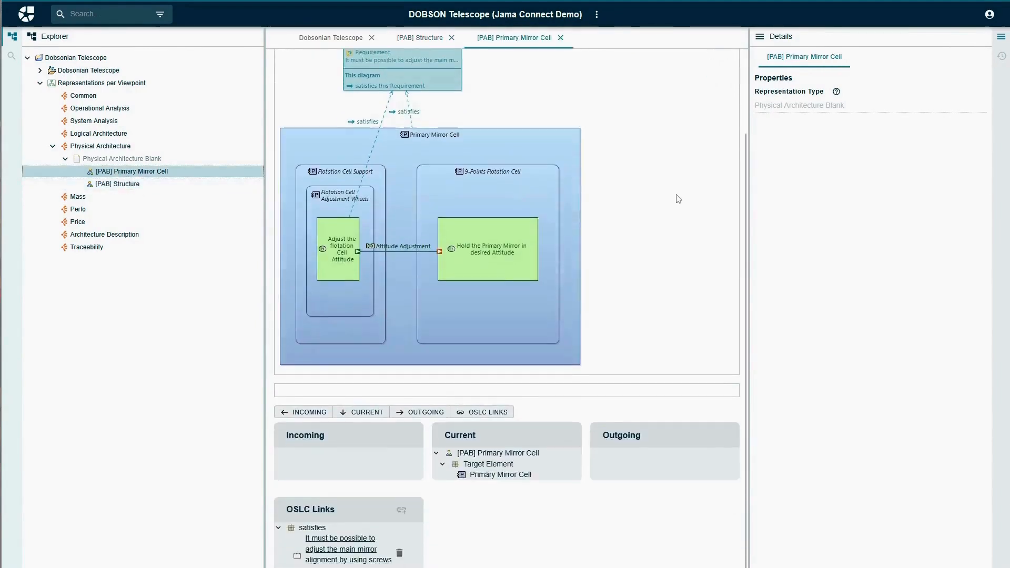
scroll(658, 284, "up", 2)
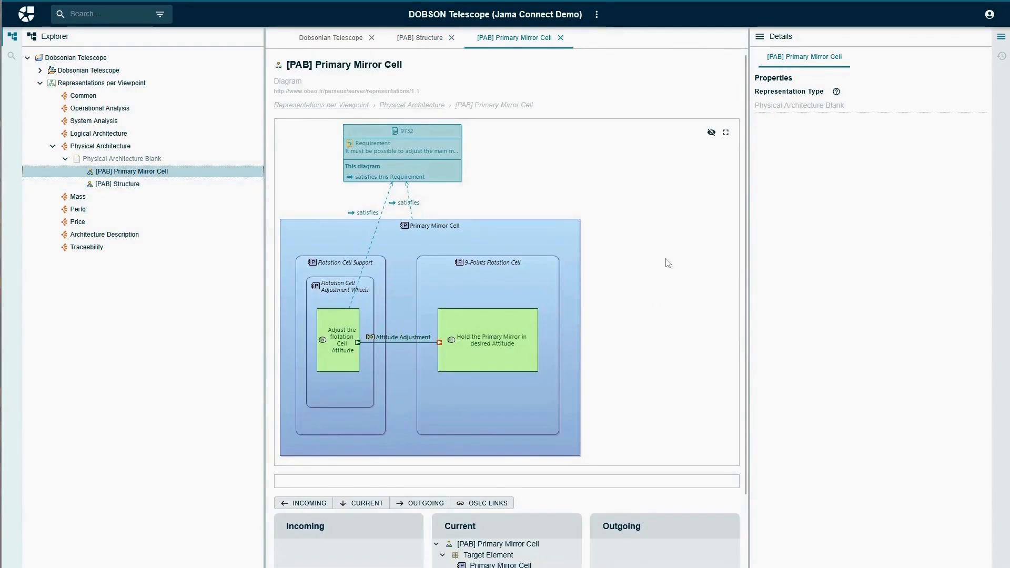
Open the Primary Mirror Cell component from the published diagram and delete its satisfies OSLC link to the main mirror alignment requirement.
left_click(468, 233)
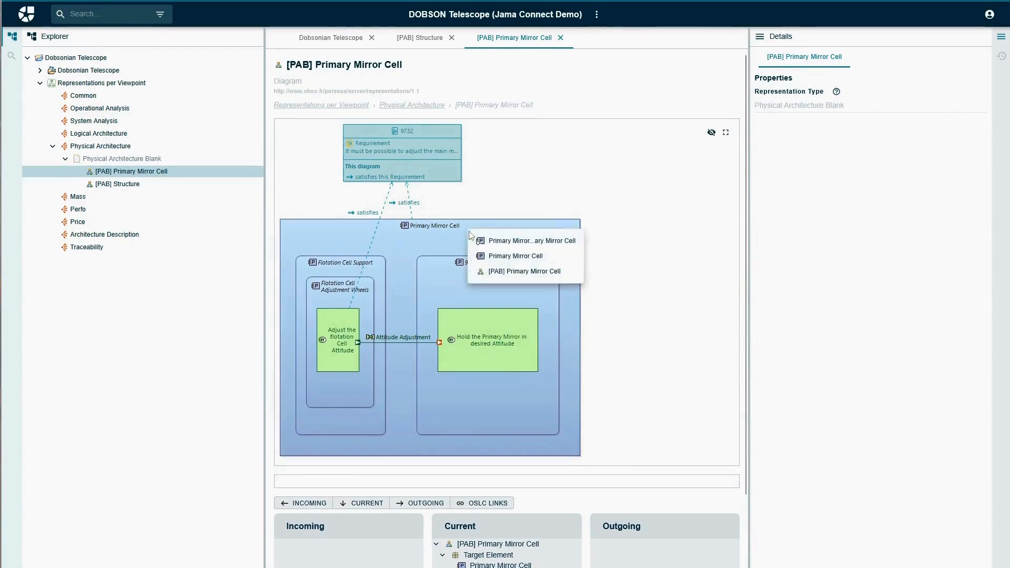
left_click(513, 256)
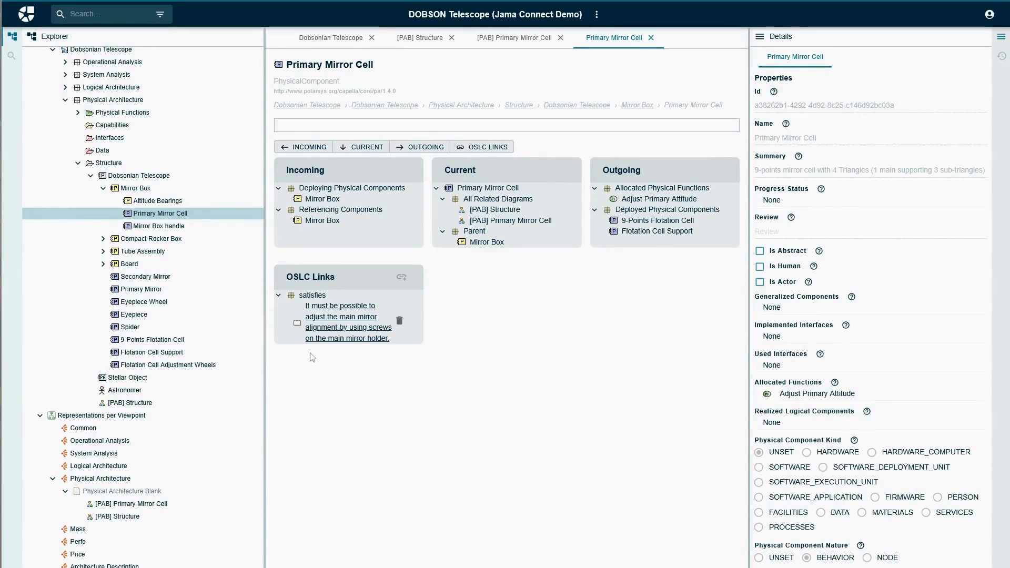
left_click(400, 322)
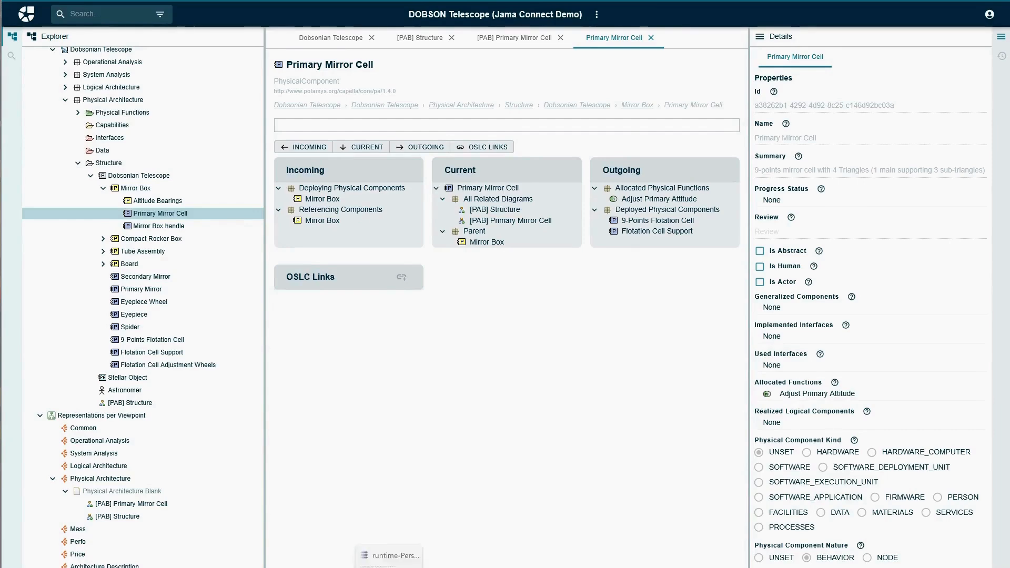
Switch to Capella, update Dobsonian Telescope.aird from the server and accept the deletion of Primary Mirror Cell's satisfies link to requirement 9732.
left_click(388, 567)
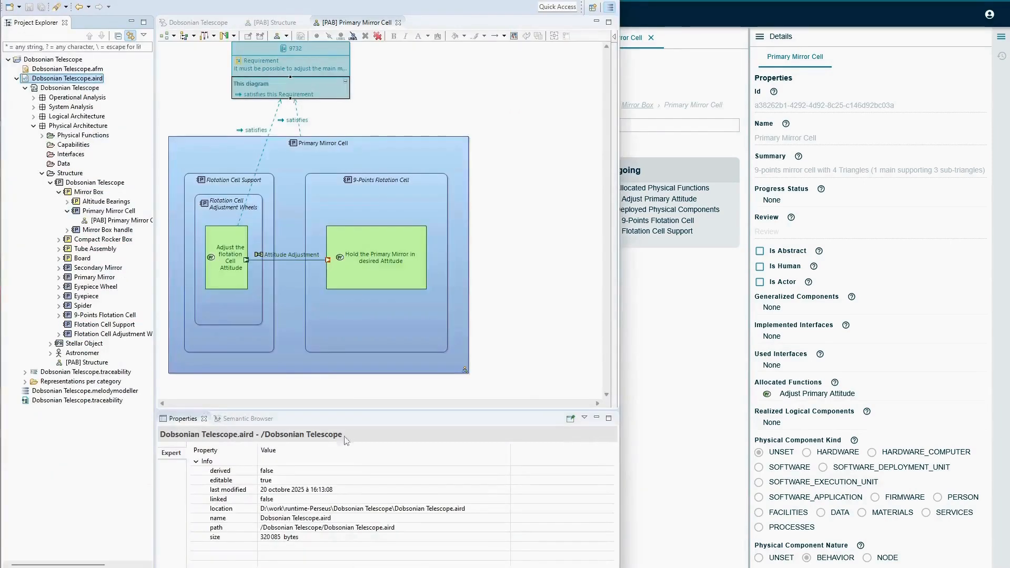
right_click(40, 80)
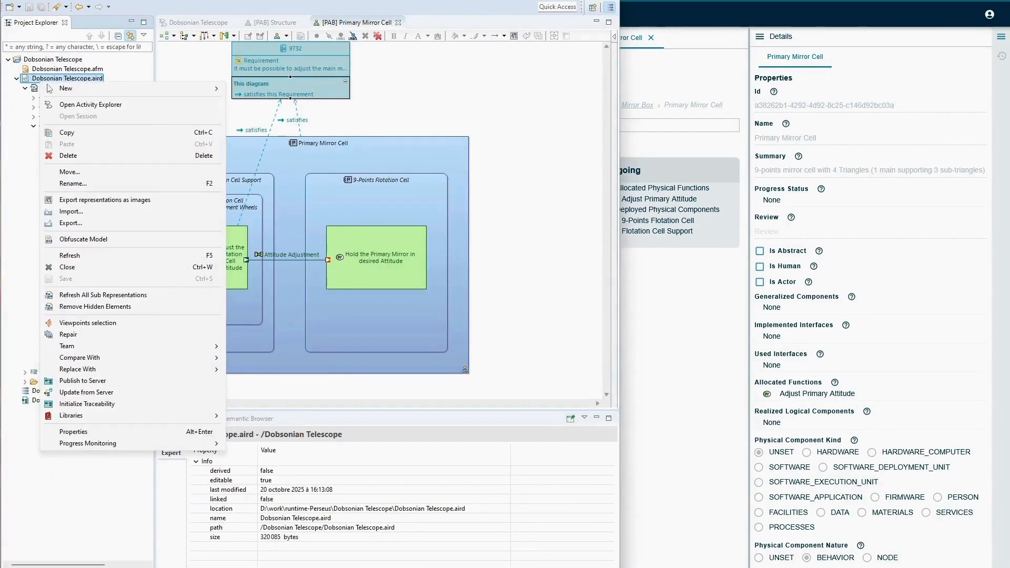
left_click(78, 393)
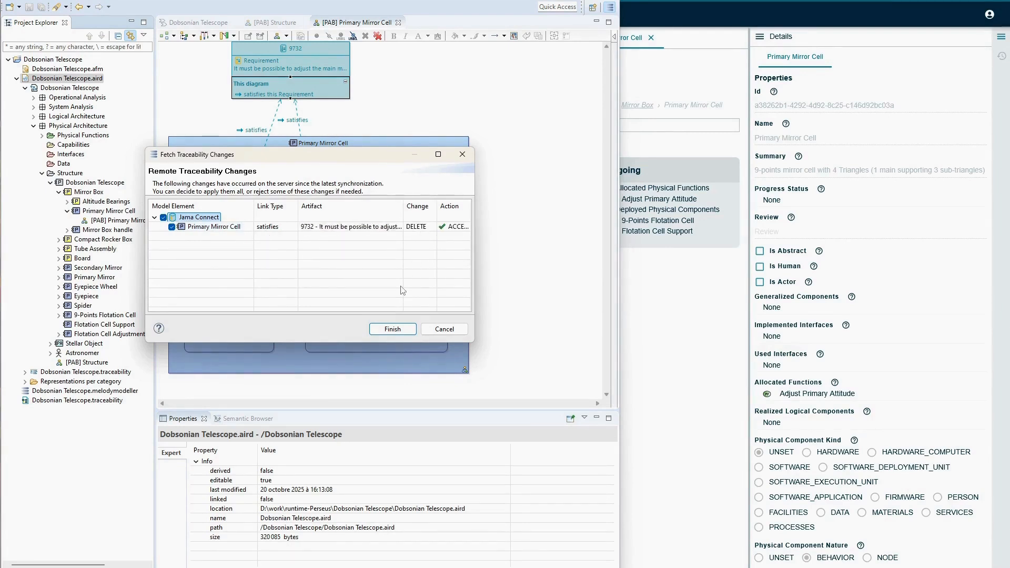
left_click(392, 330)
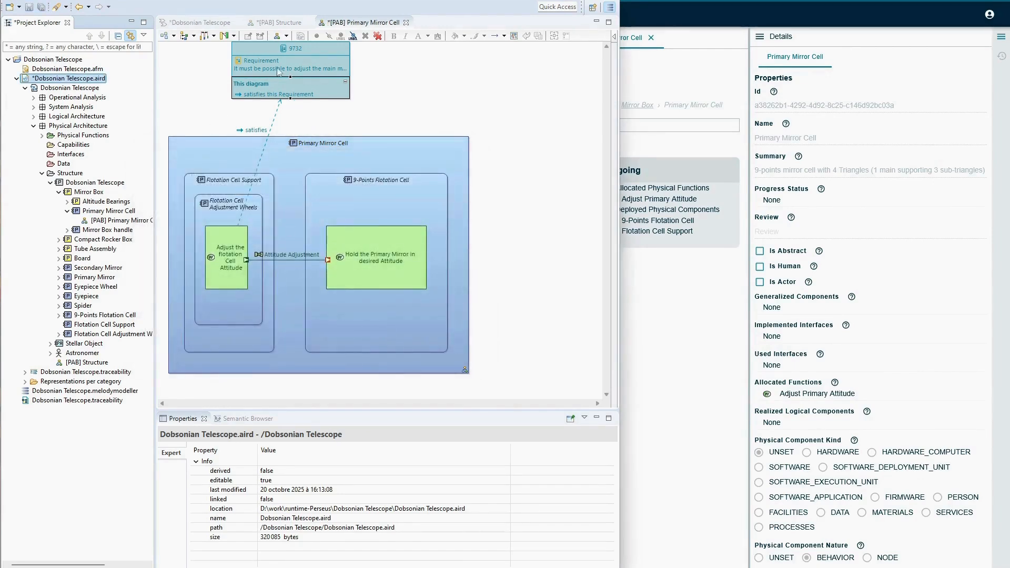
Show requirement 9732 online in Jama Connect from the [PAB] Primary Mirror Cell diagram and examine its attachments and links.
right_click(308, 53)
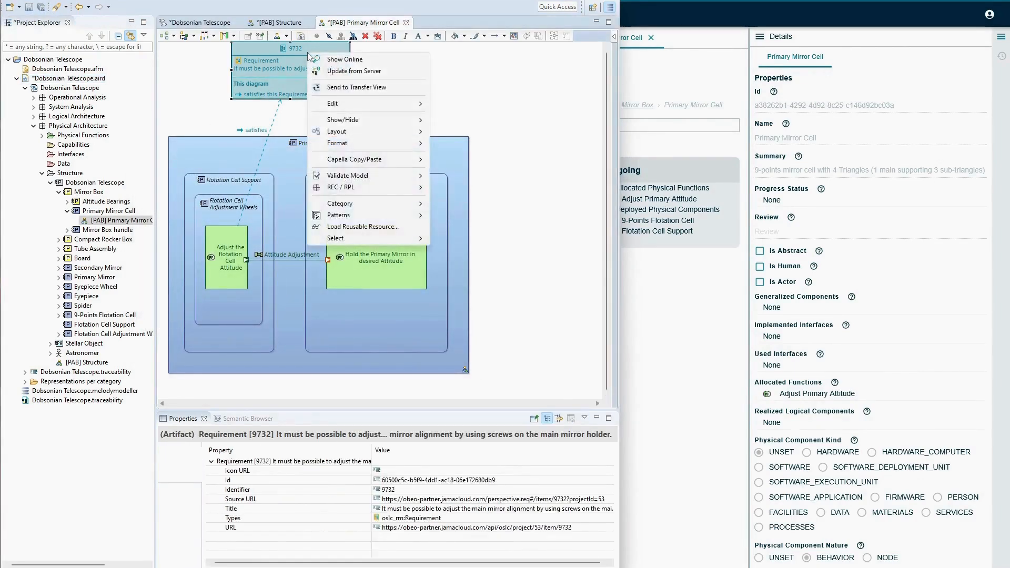
left_click(336, 60)
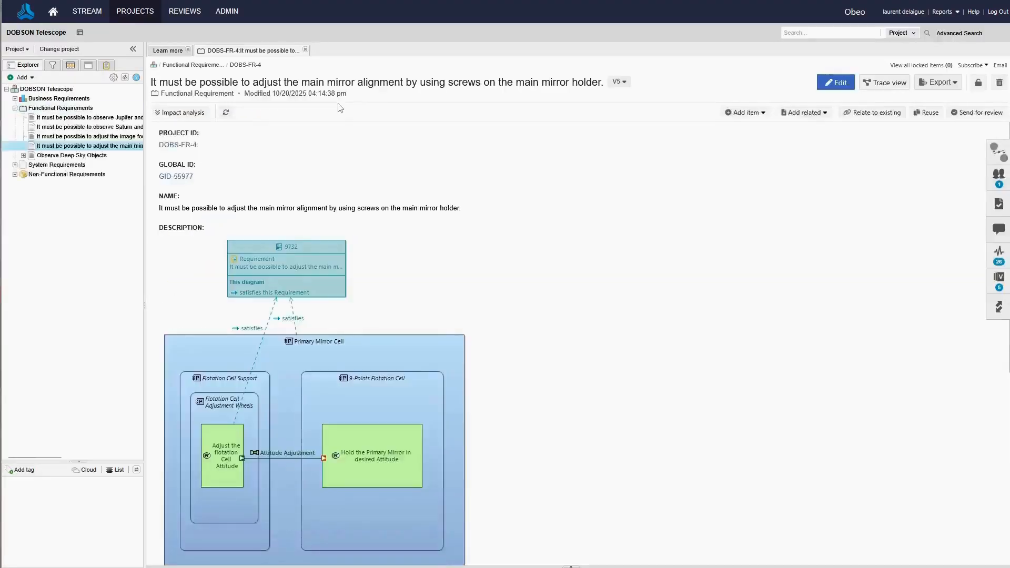
scroll(542, 306, "down", 5)
scroll(542, 305, "down", 1)
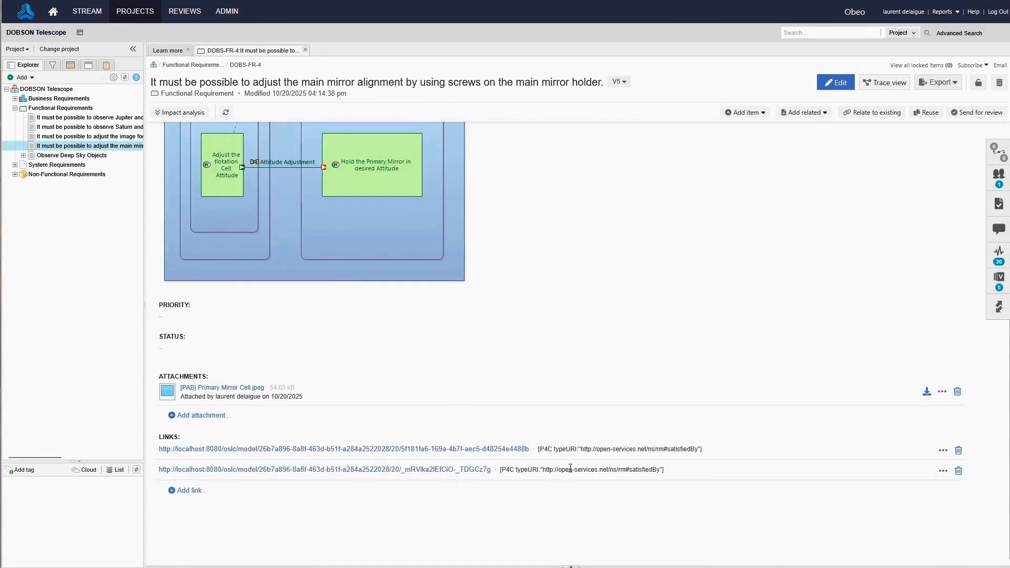